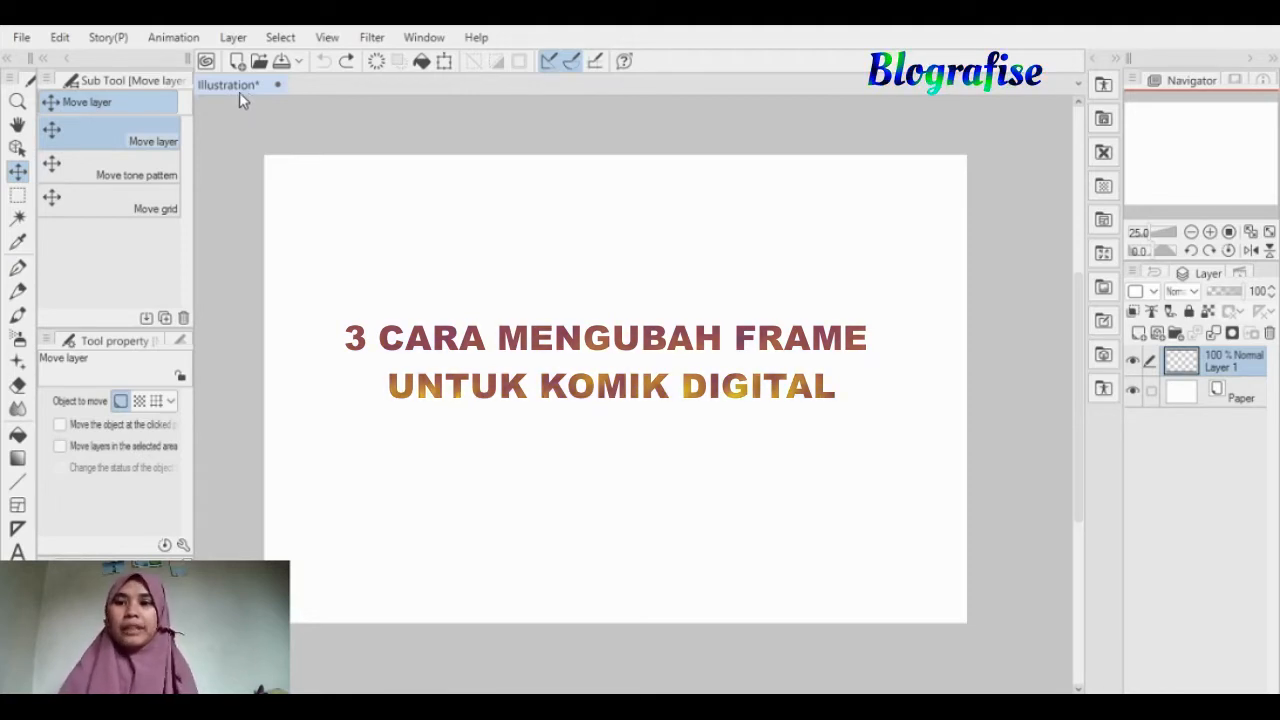
Draw two trial rectangle frames, one in the canvas's upper-left area and one in its right half, and undo both.
click(18, 505)
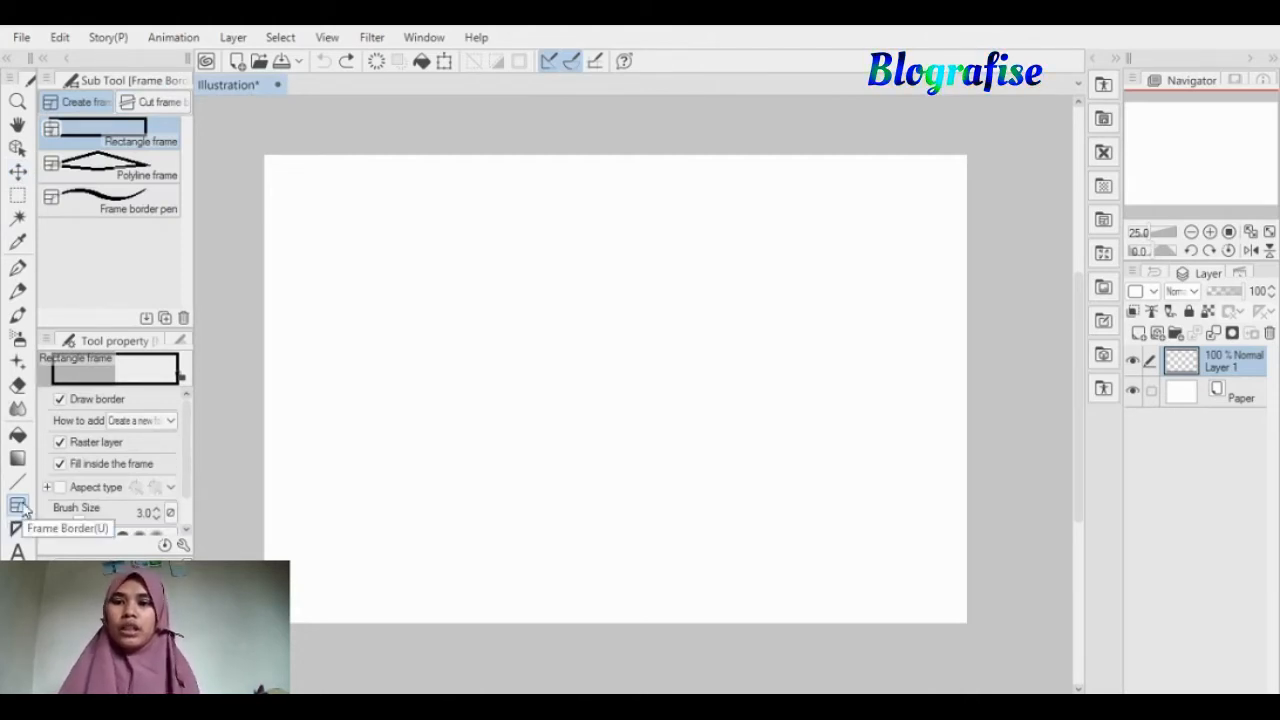
click(150, 168)
click(150, 203)
click(166, 148)
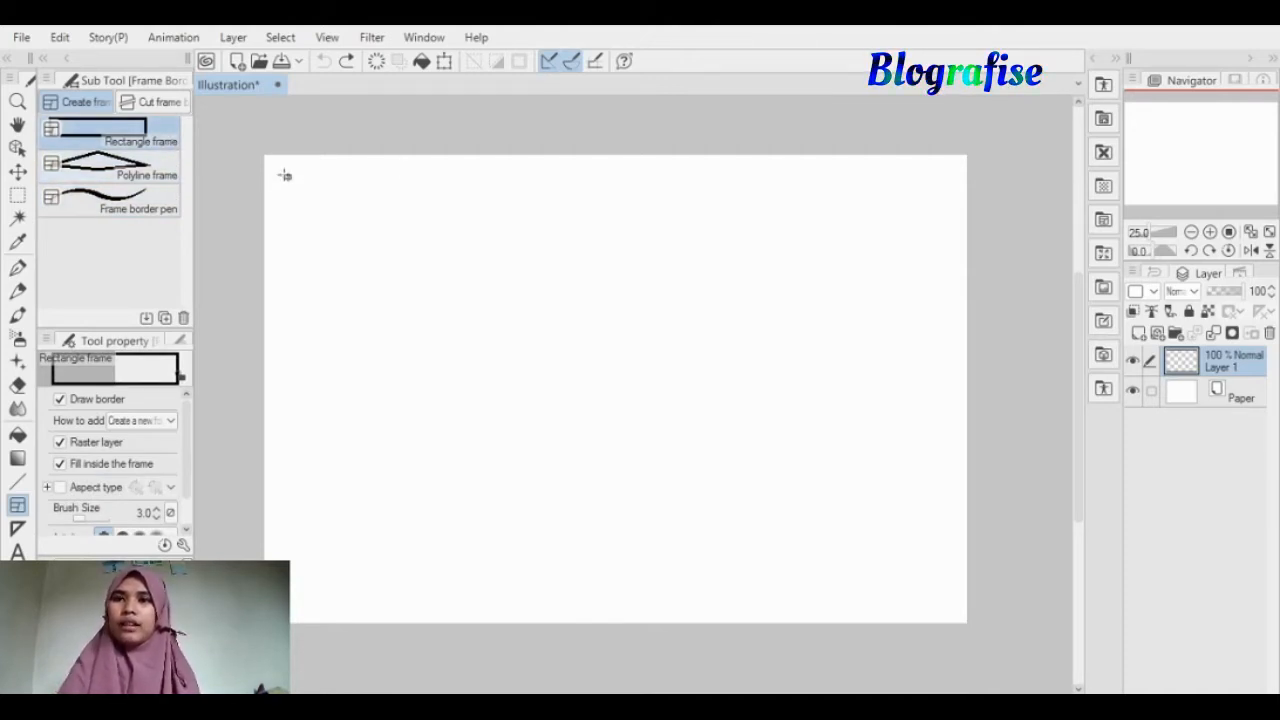
drag(290, 179, 597, 343)
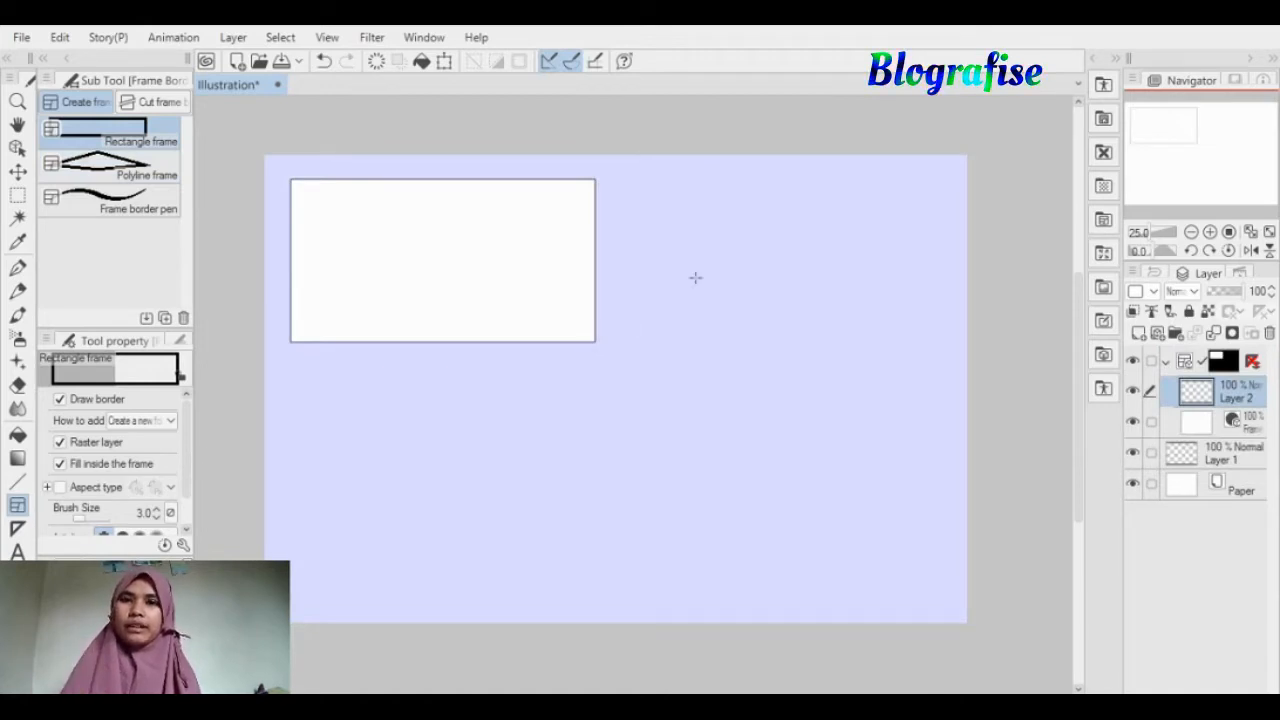
drag(620, 249, 963, 544)
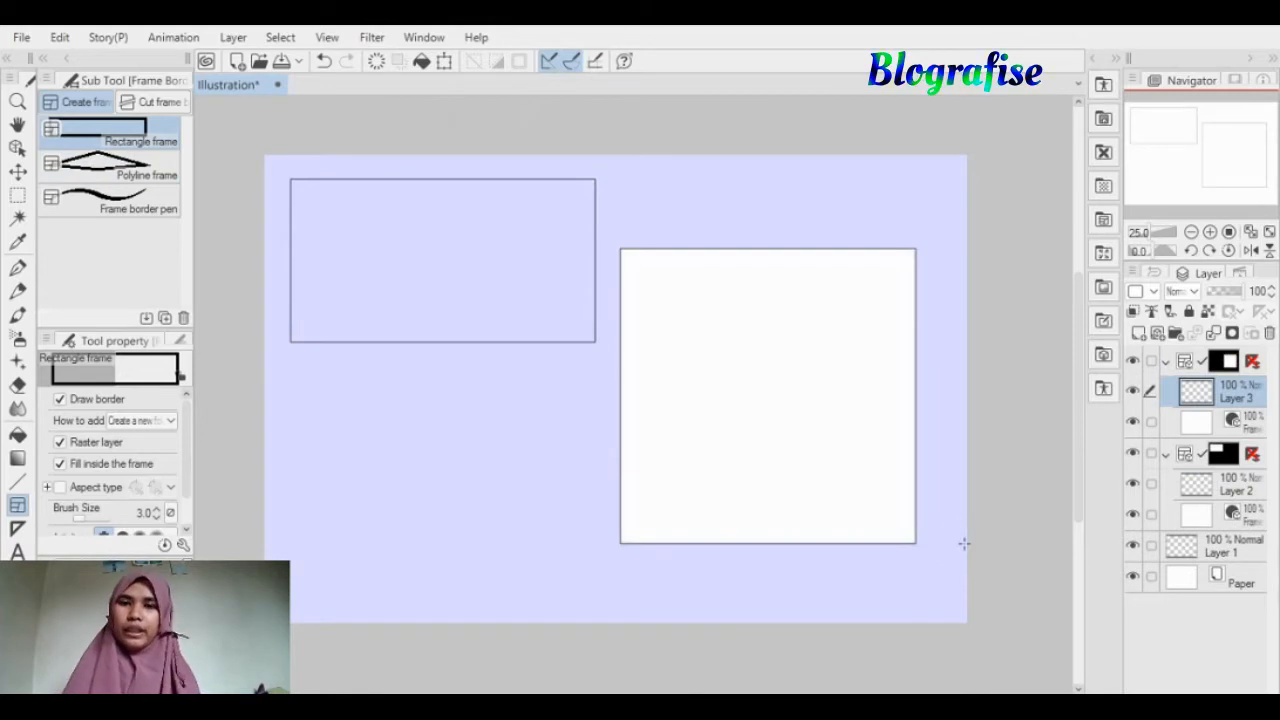
key(ctrl+z)
key(ctrl+z)
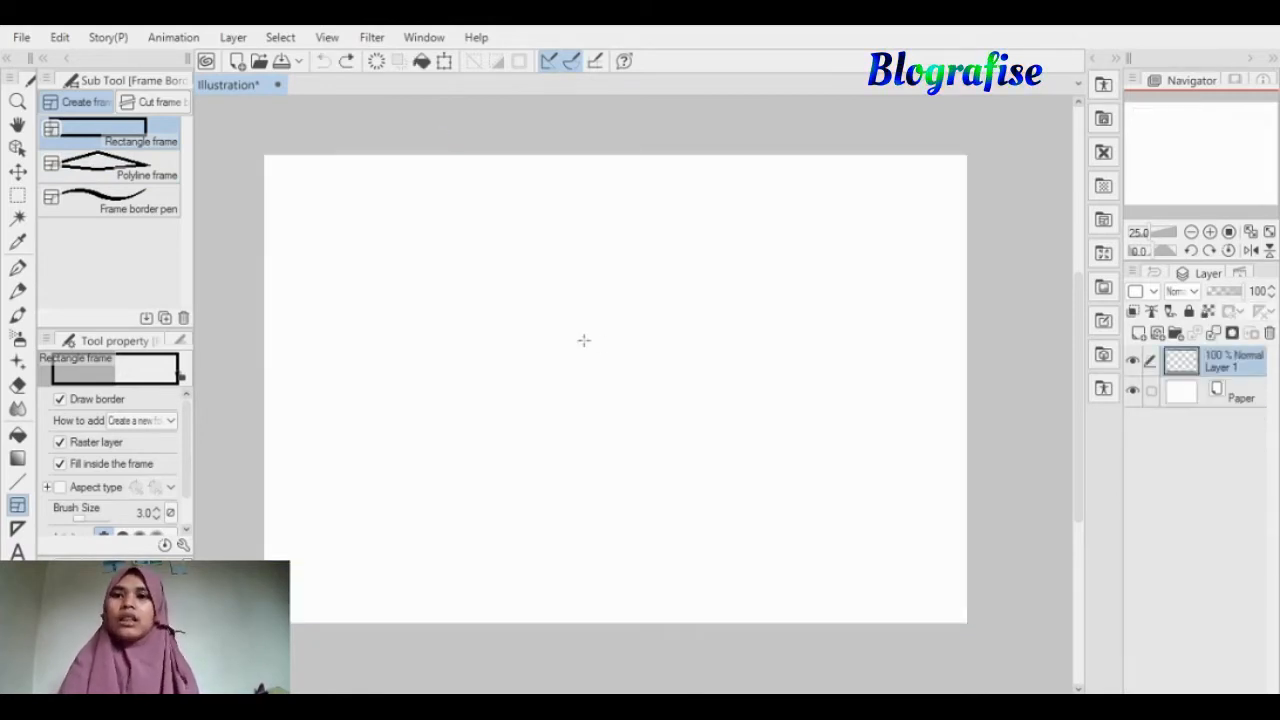
Draw a trial four-cornered frame with slanted sides using the Polyline frame tool, and undo it.
click(129, 172)
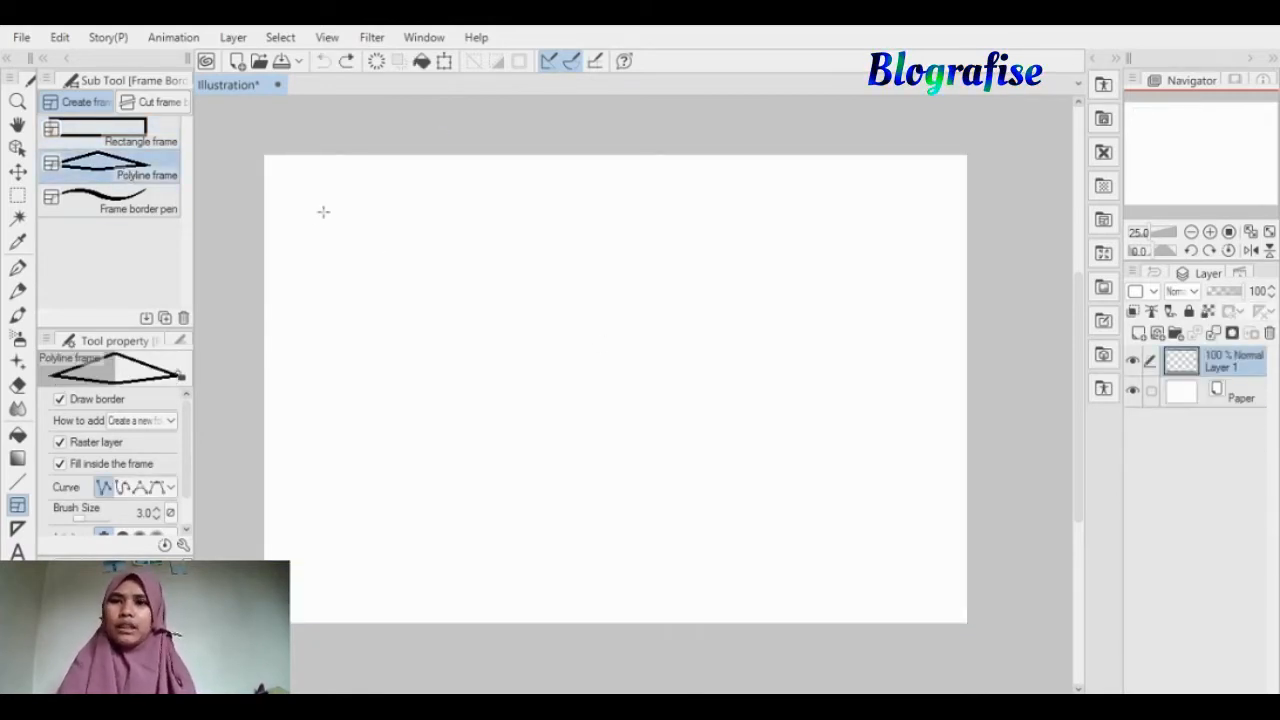
click(301, 273)
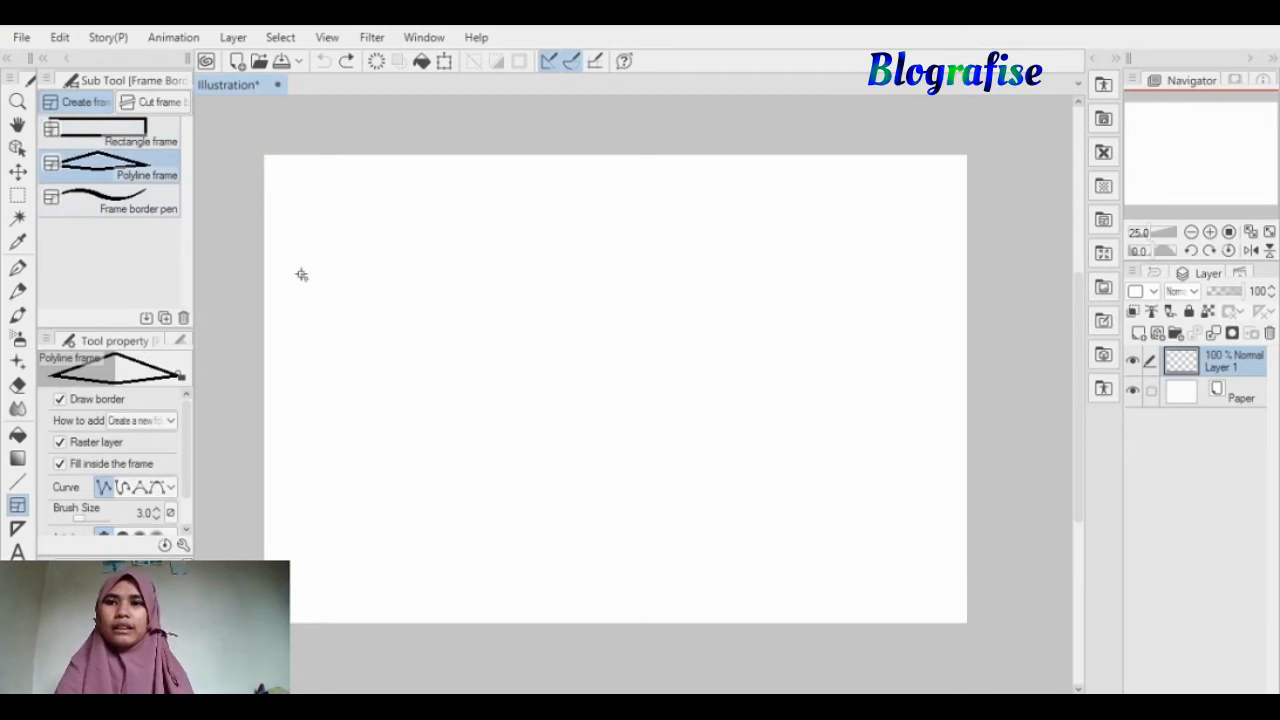
click(440, 183)
click(747, 307)
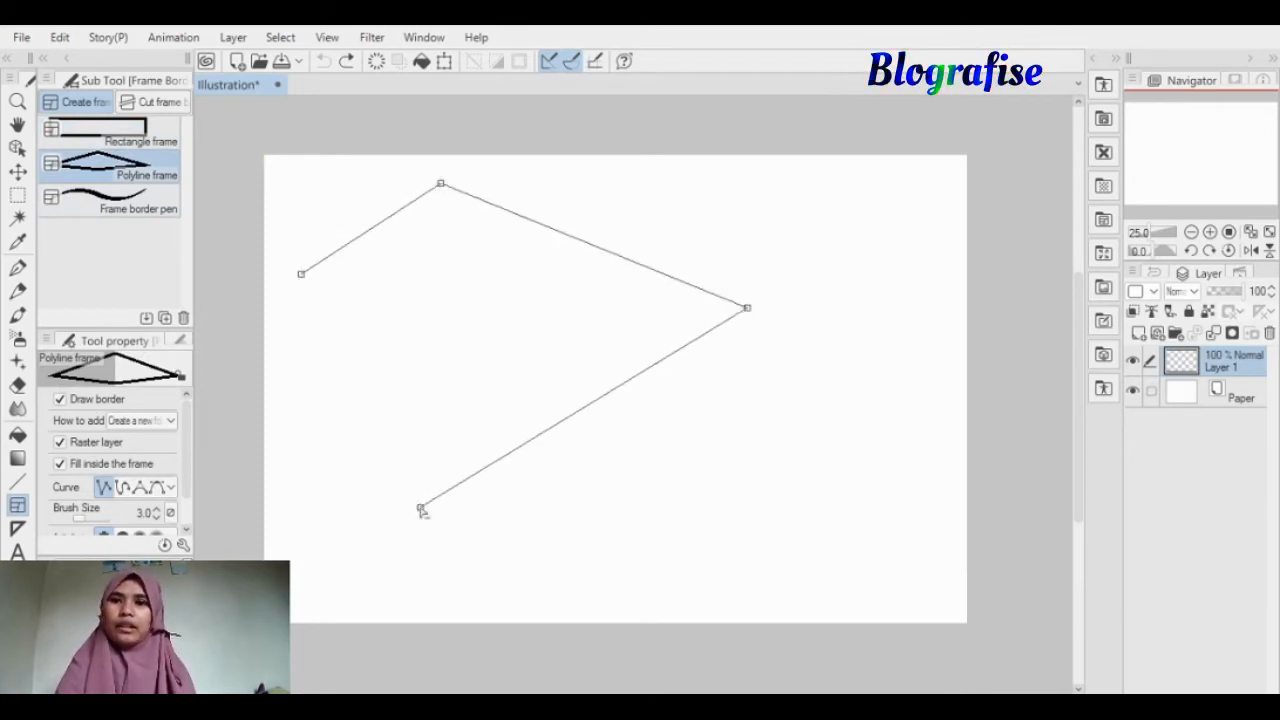
click(421, 509)
click(301, 273)
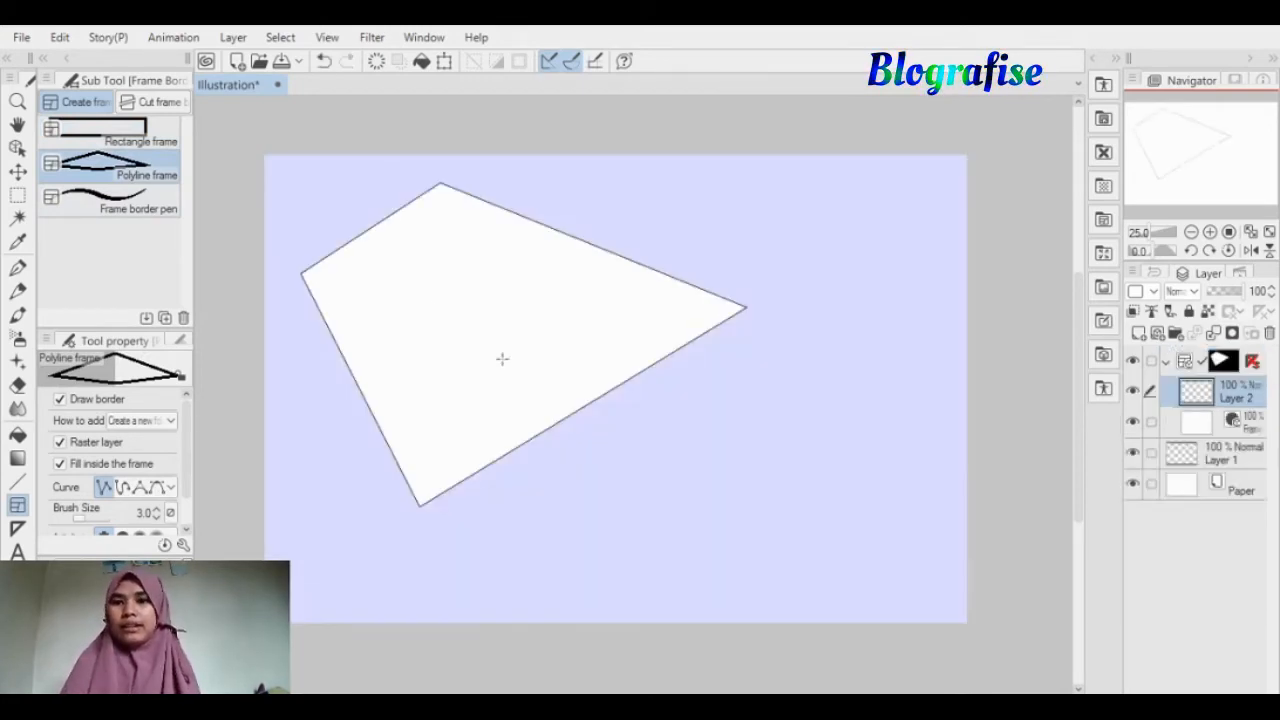
key(ctrl+z)
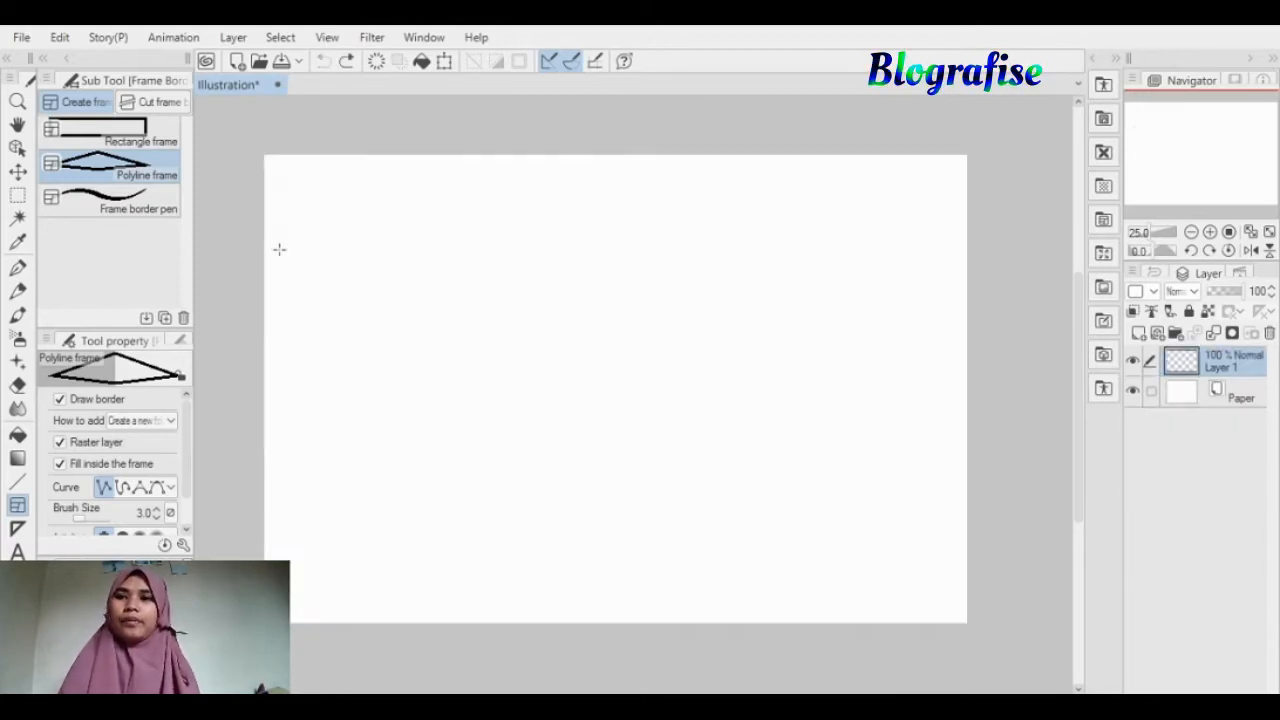
Draw a small rounded frame and a larger squarish one freehand with the Frame border pen, undoing each.
click(115, 220)
mouse_move(456, 238)
mouse_down()
mouse_move(449, 325)
mouse_move(486, 248)
mouse_move(460, 230)
mouse_up()
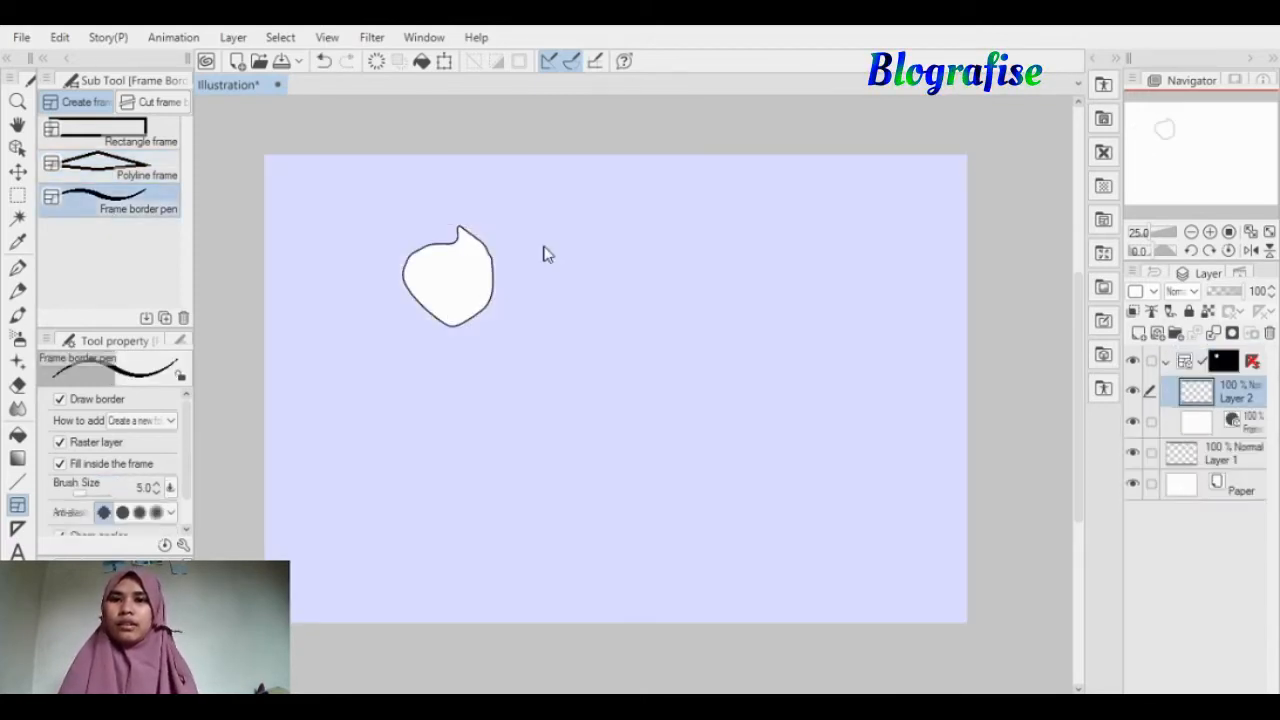
key(ctrl+z)
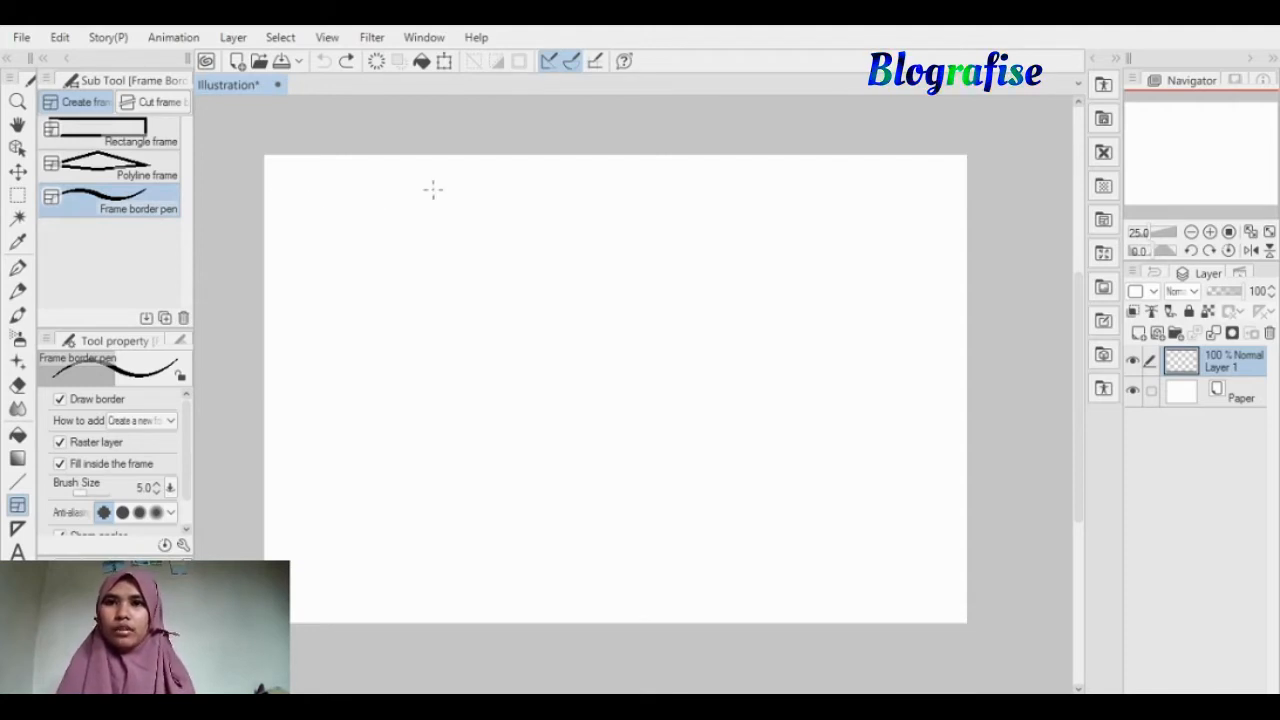
mouse_move(433, 190)
mouse_down()
mouse_move(374, 188)
mouse_move(318, 209)
mouse_move(318, 409)
mouse_move(406, 436)
mouse_move(546, 428)
mouse_move(562, 207)
mouse_move(430, 188)
mouse_up()
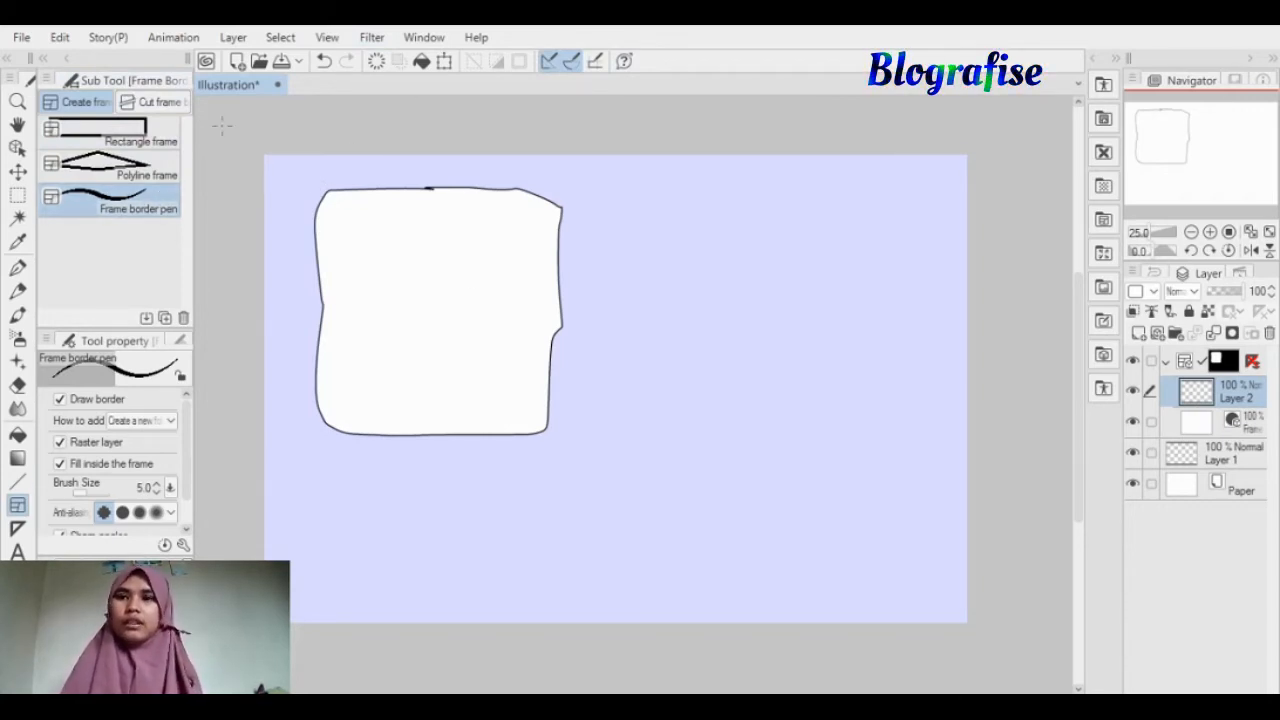
key(ctrl+z)
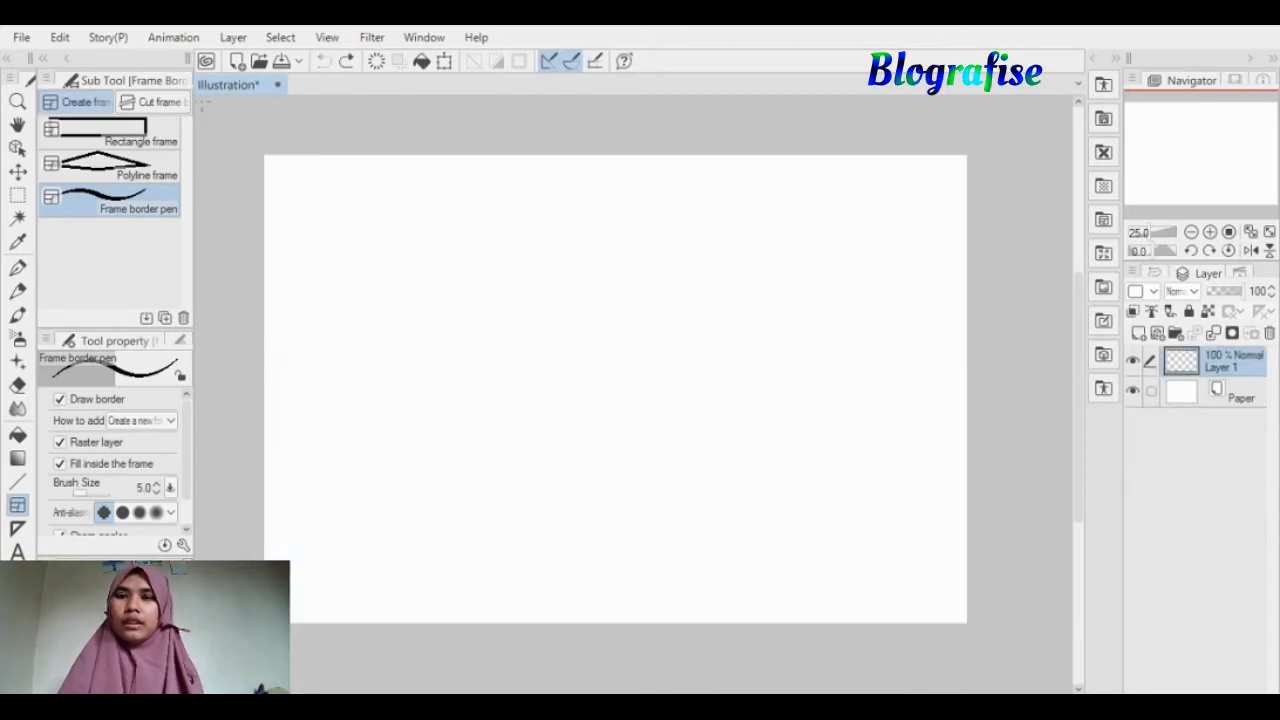
Draw a rectangle frame in the canvas's upper-left area and select its border with the Object tool.
click(100, 130)
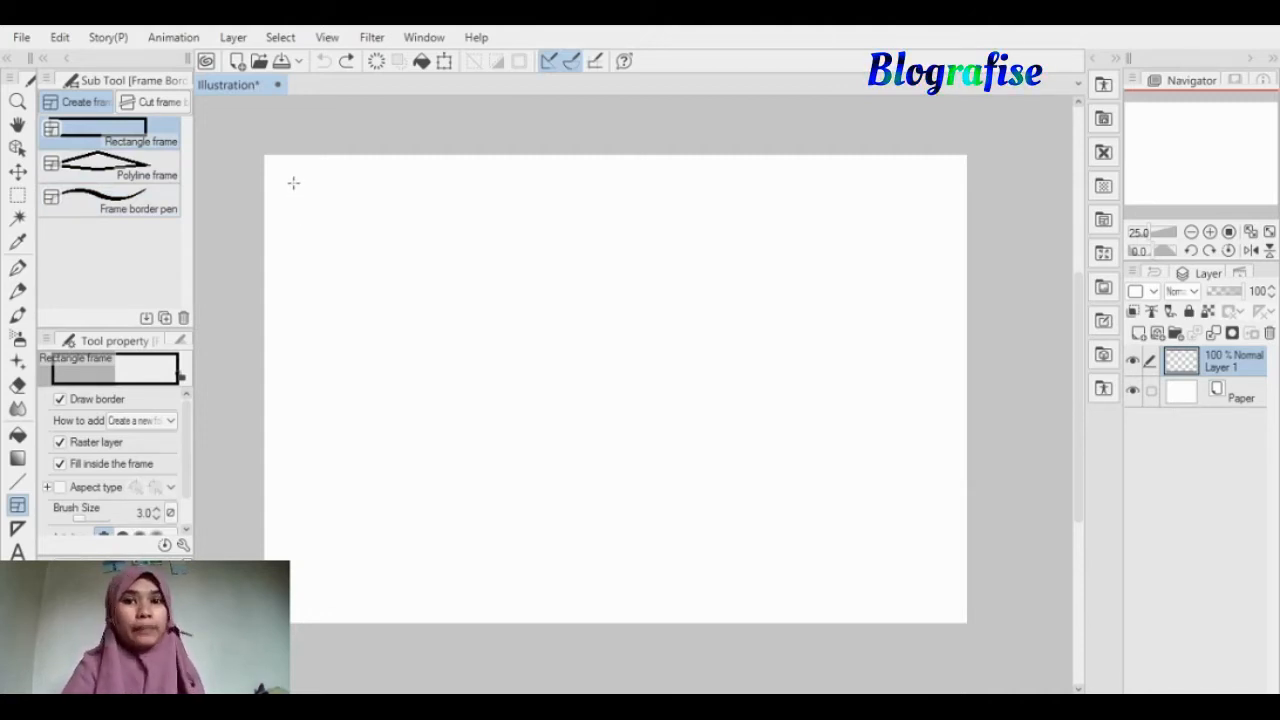
drag(293, 183, 646, 362)
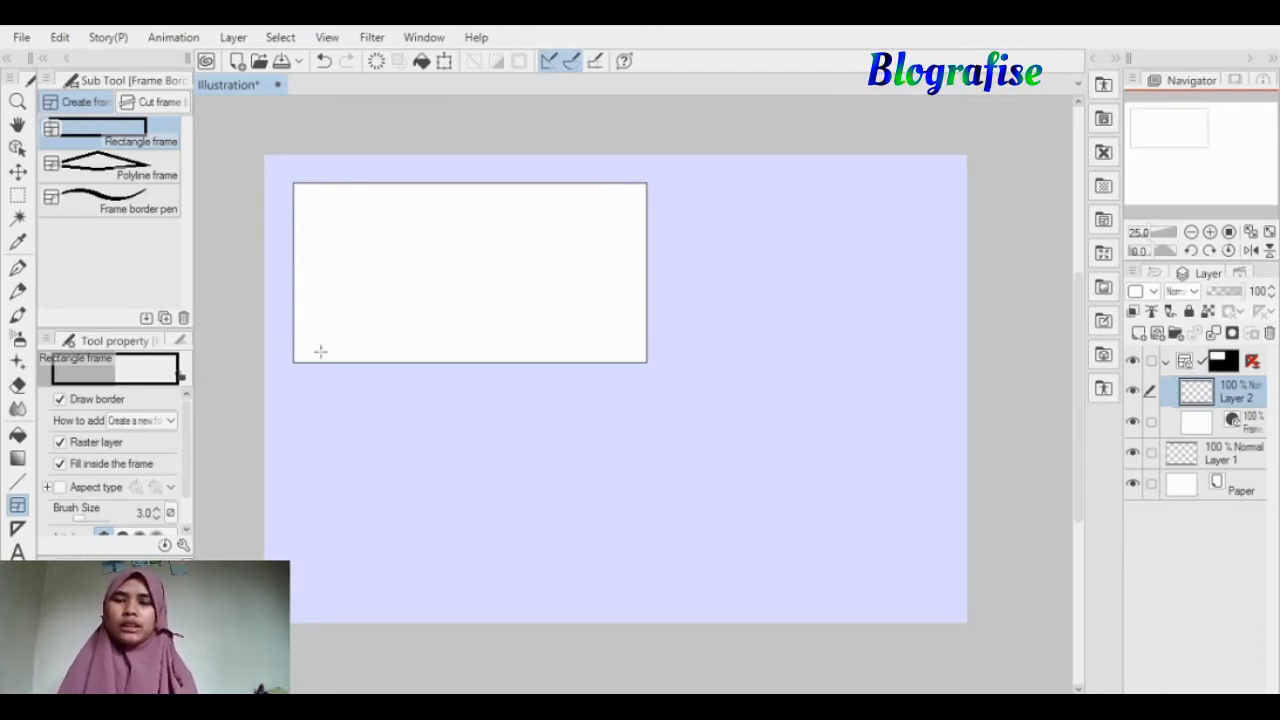
click(18, 148)
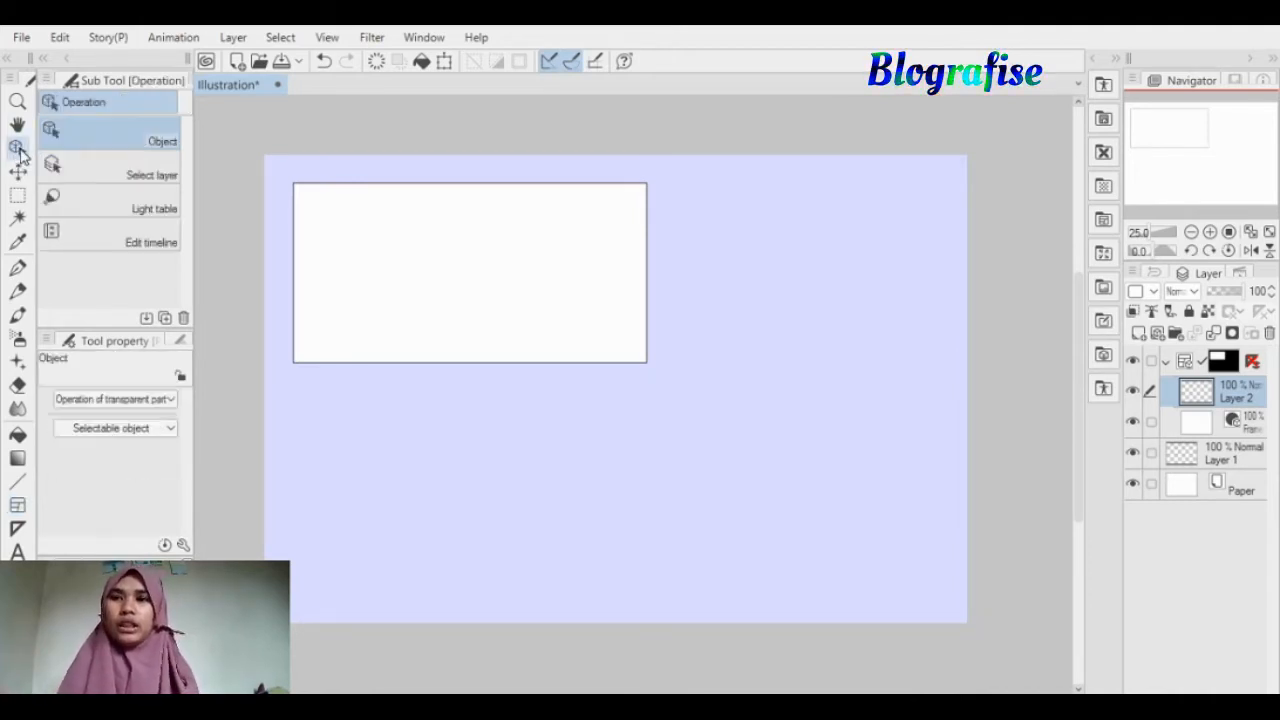
click(603, 191)
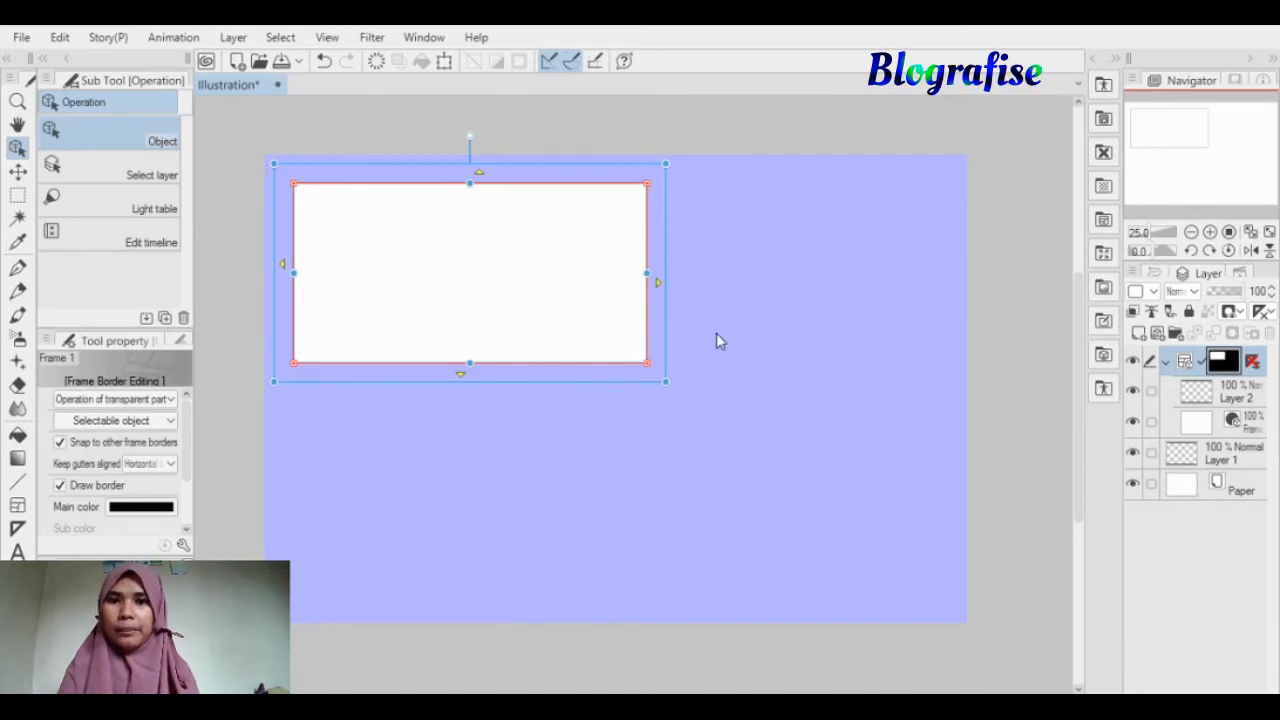
Reshape the frame by moving its upper-right corner inward and its lower-left corner down and slightly inward.
click(648, 186)
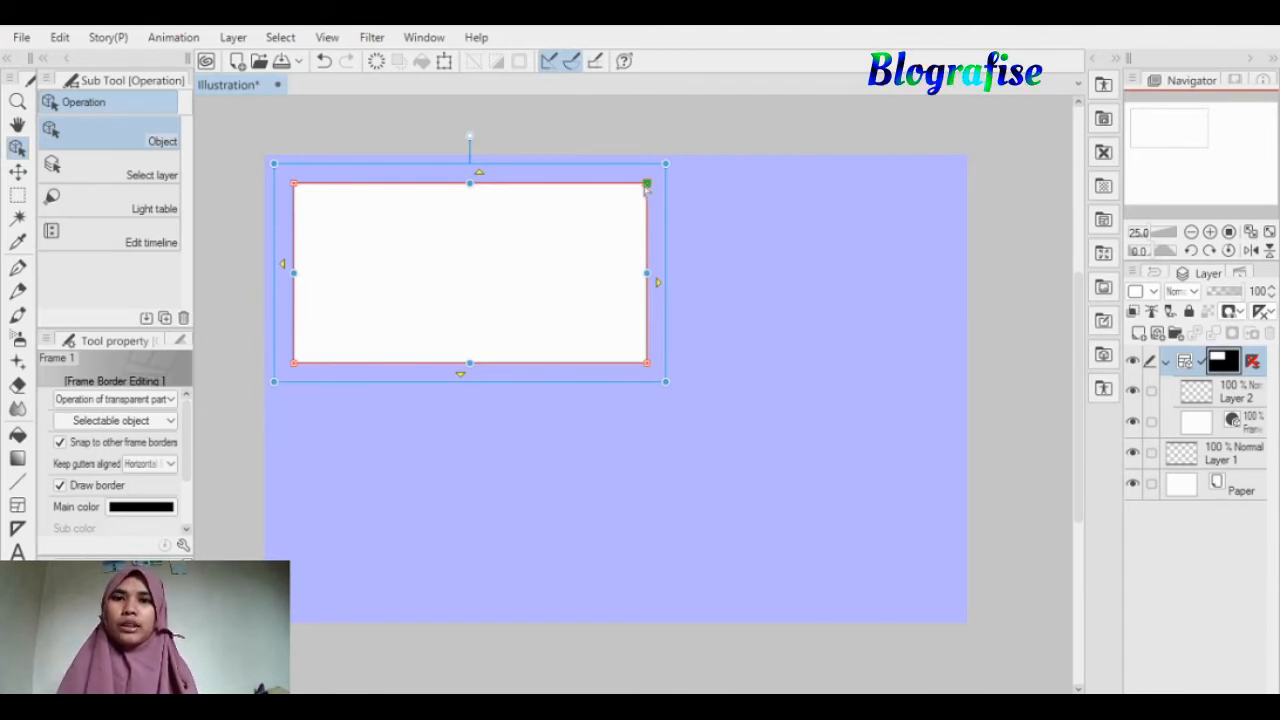
drag(647, 188, 601, 238)
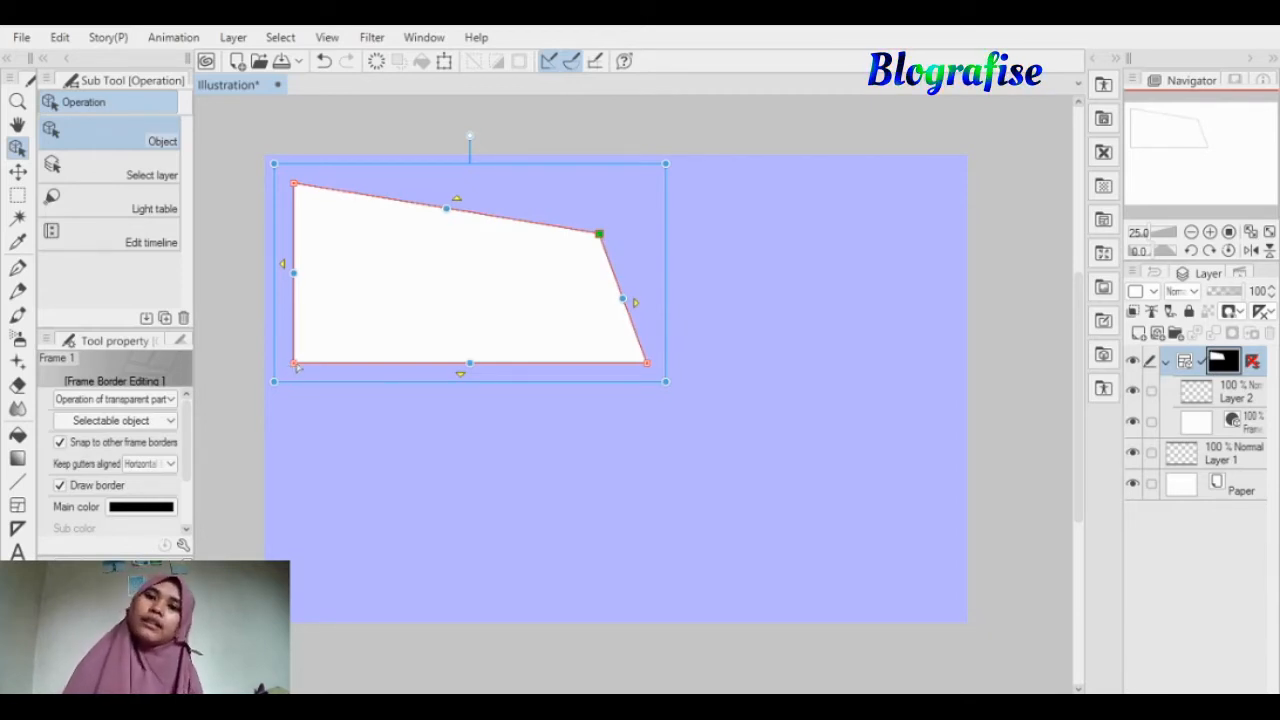
click(296, 366)
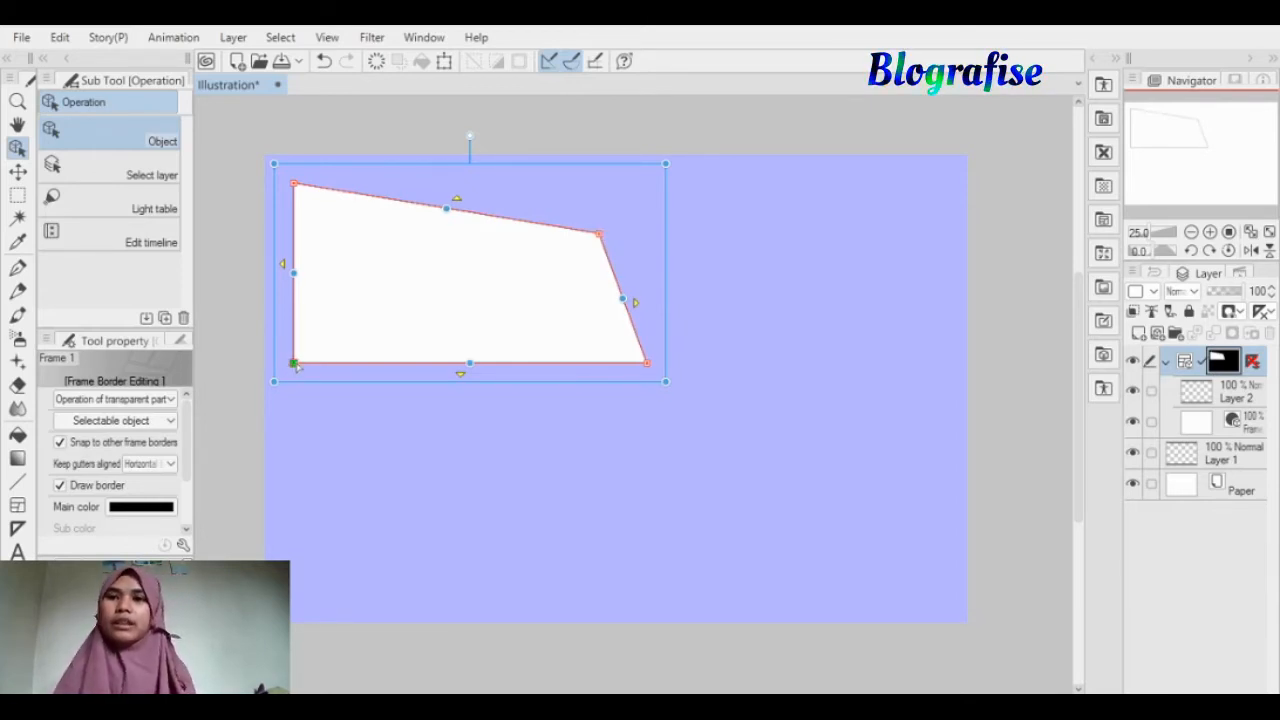
drag(296, 366, 312, 393)
drag(323, 451, 322, 450)
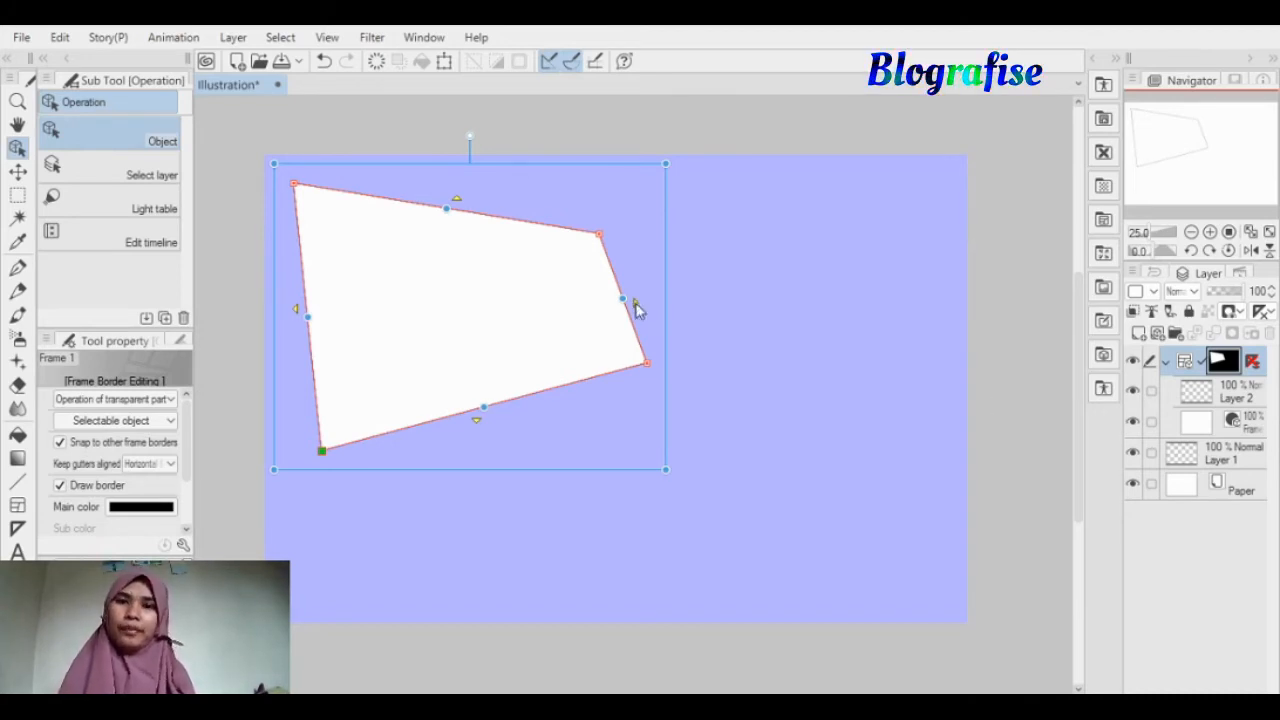
Try extending the frame's right side to the canvas edge and moving its right corner down, and undo both changes.
click(635, 303)
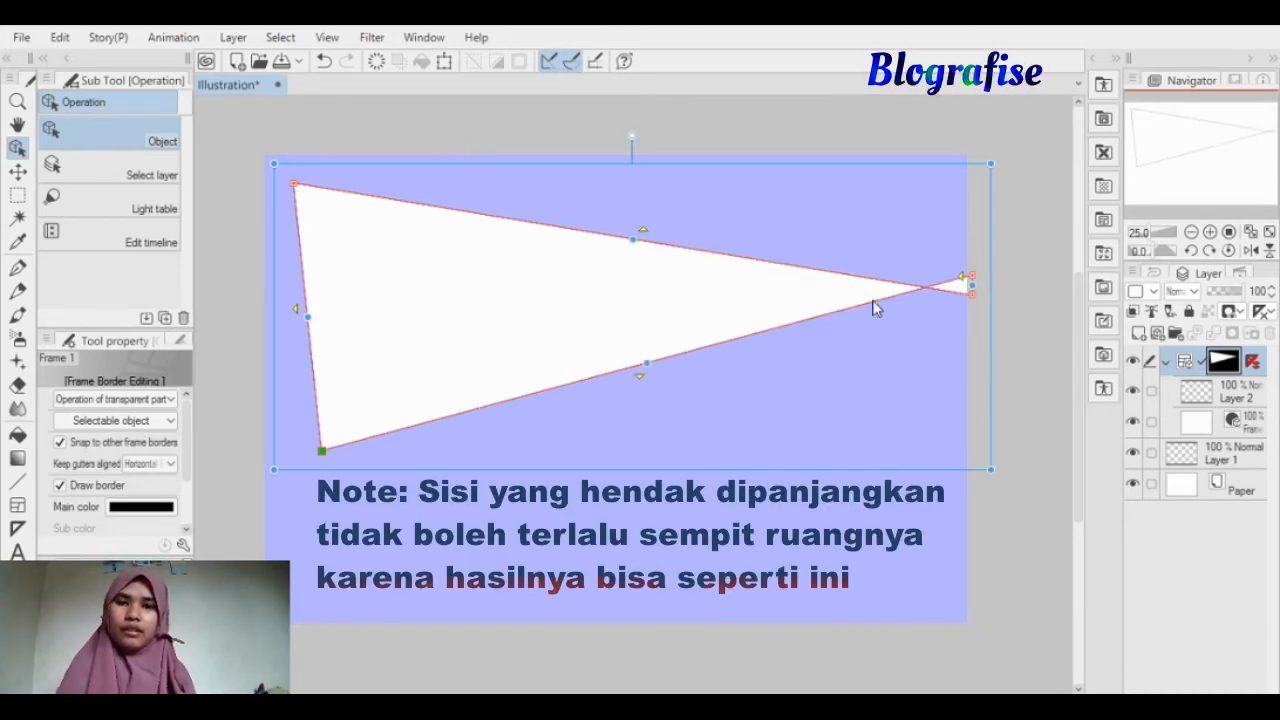
drag(971, 278, 971, 332)
key(ctrl+z)
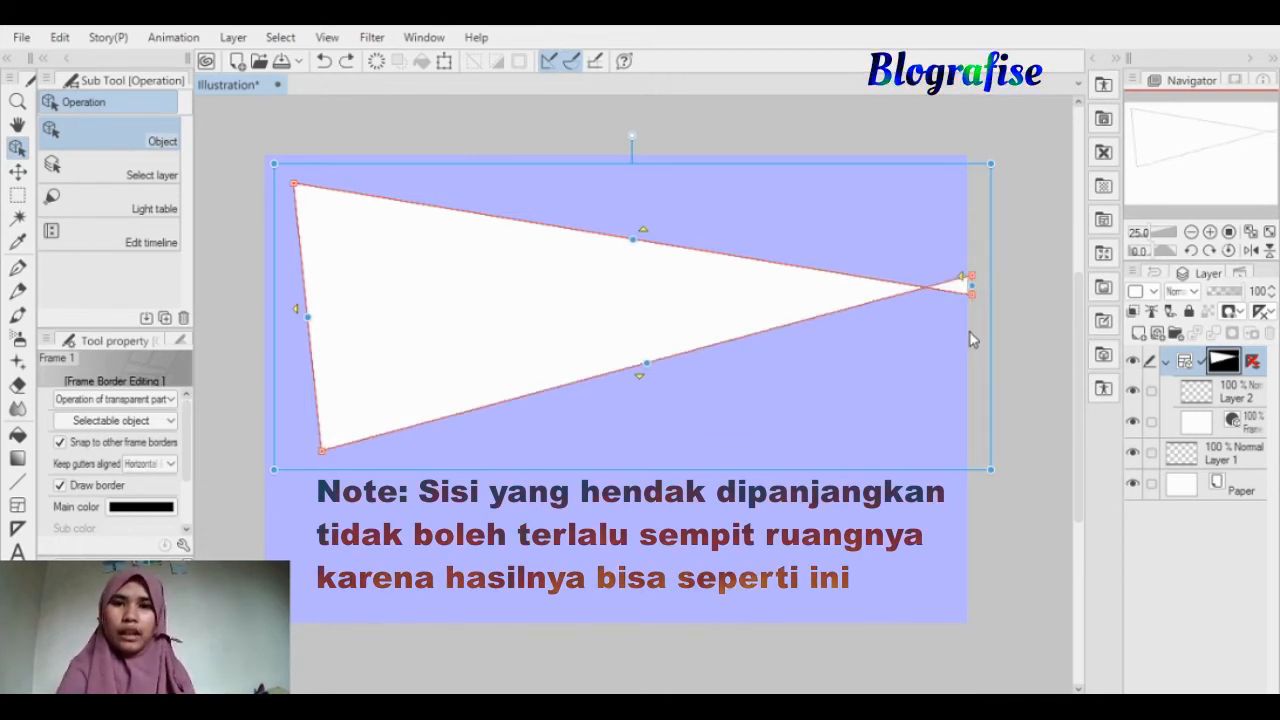
key(ctrl+z)
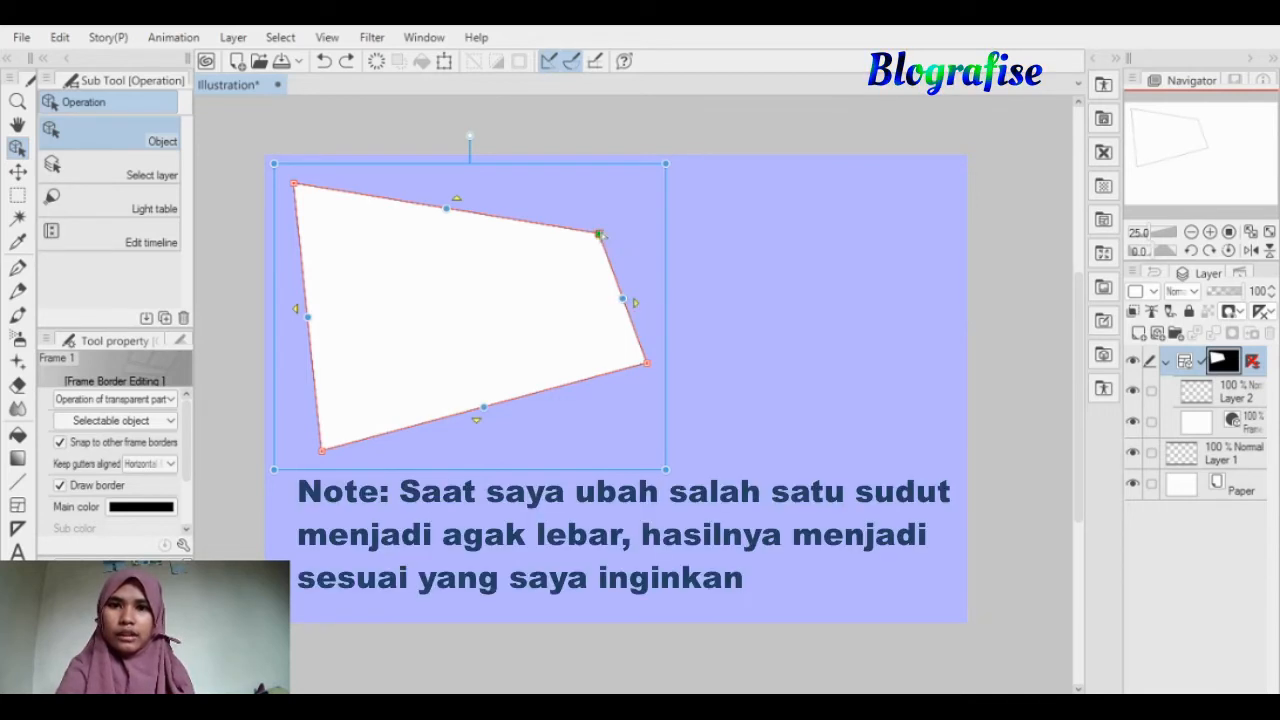
Raise the frame's upper-right corner slightly, and try extending its right side to the canvas edge before undoing the extension.
drag(600, 235, 600, 201)
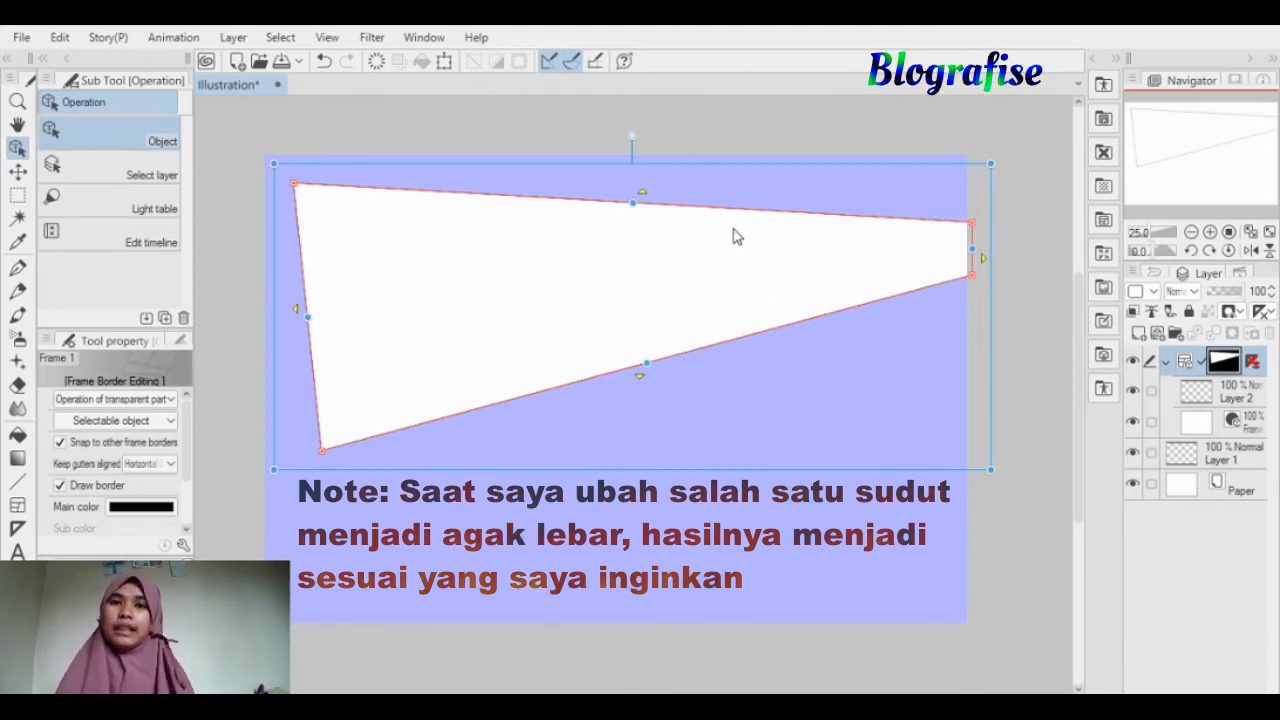
key(ctrl+z)
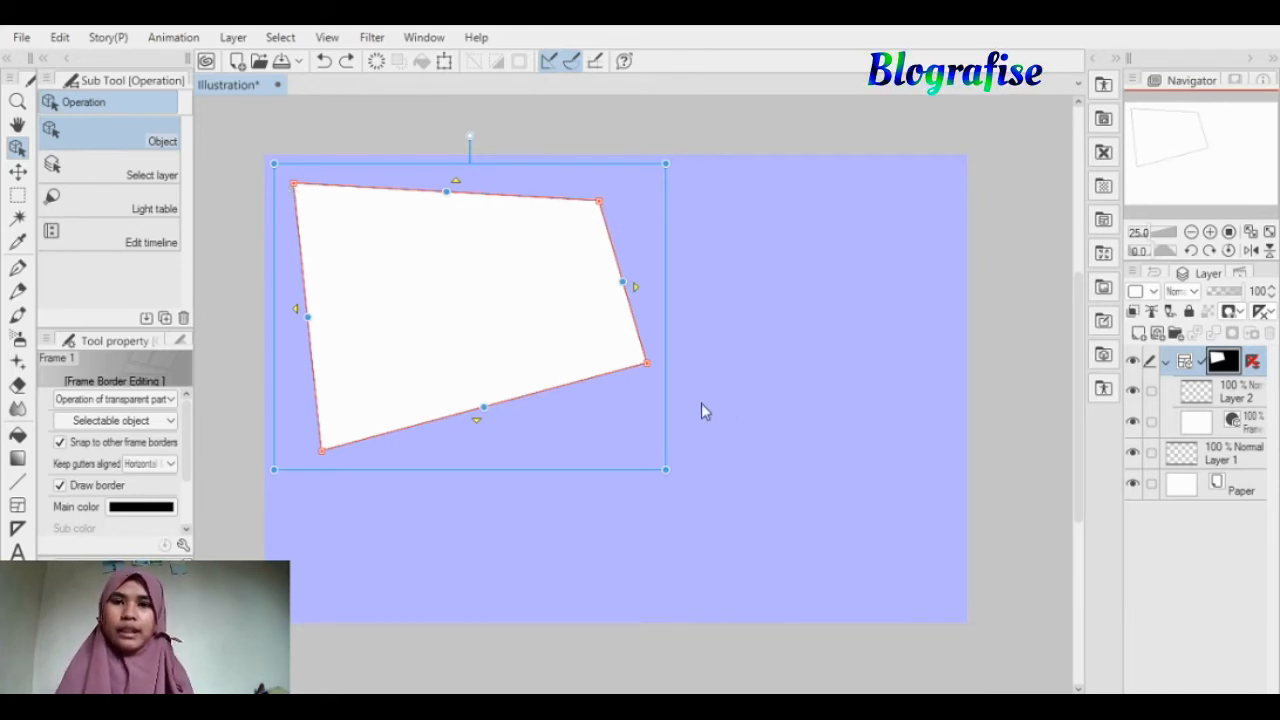
click(636, 287)
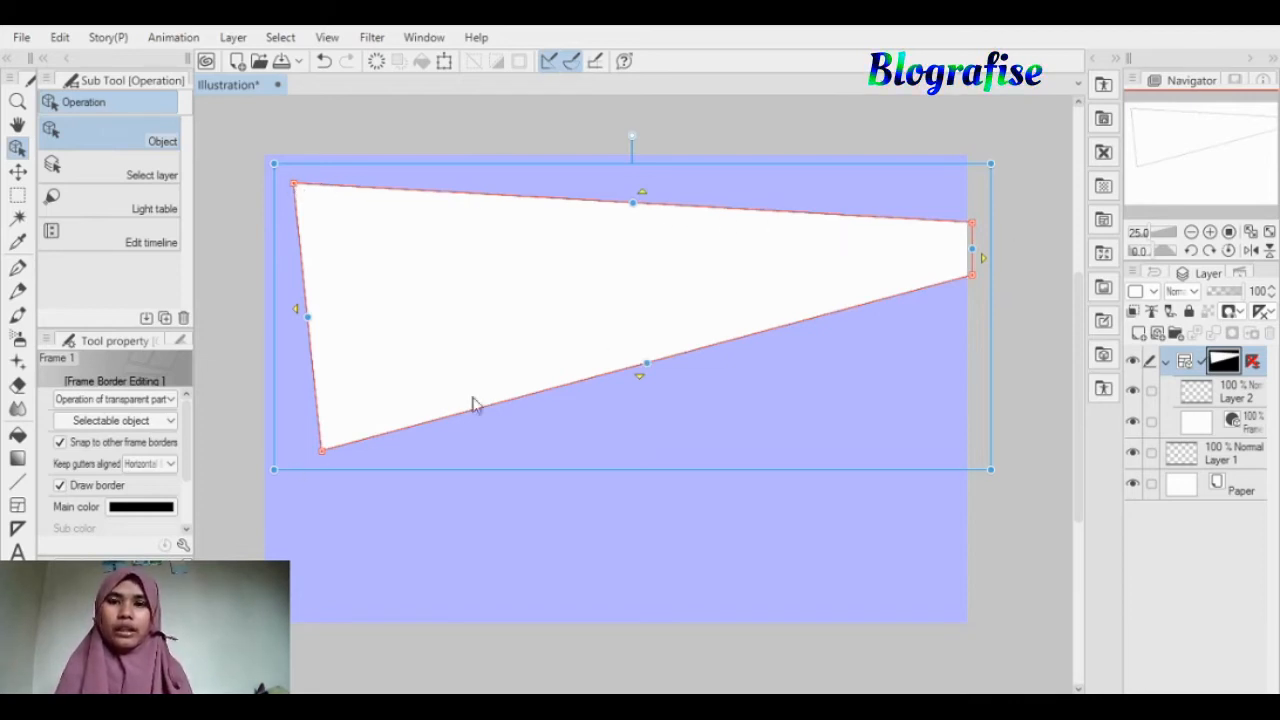
key(ctrl+z)
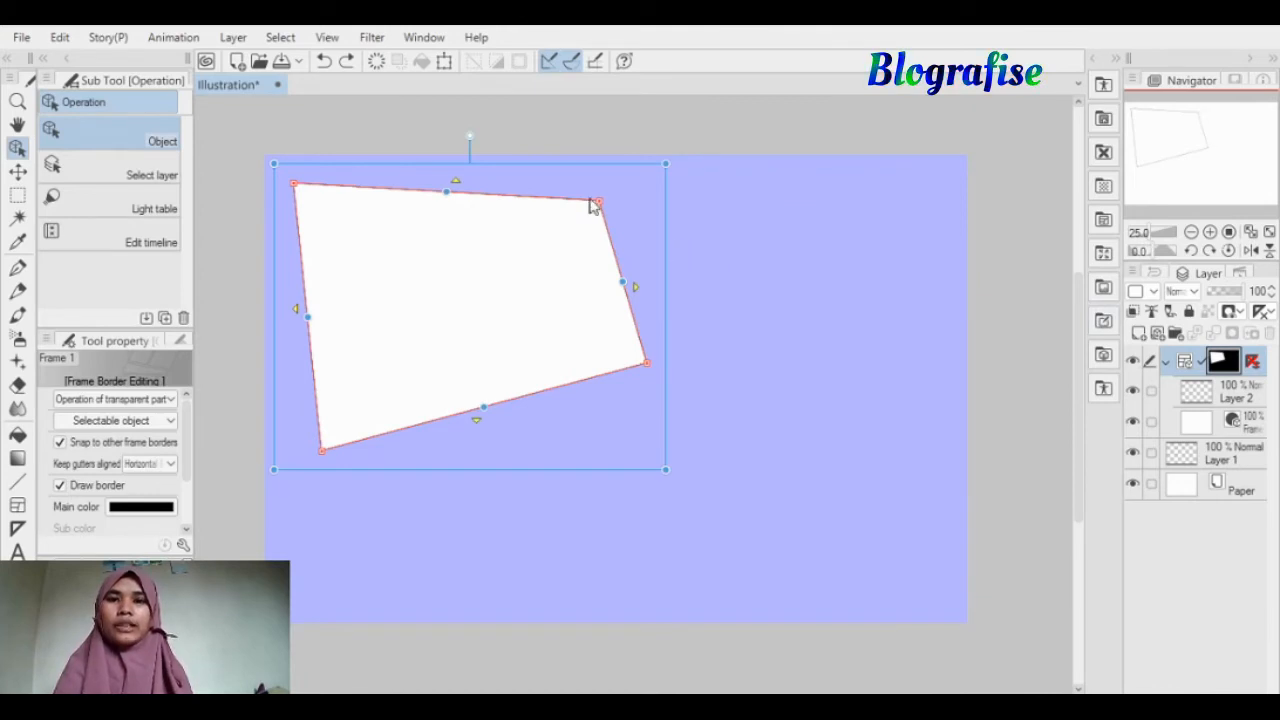
Try squaring the frame's two right corners and extending that side to the canvas edge, and undo all three changes.
drag(598, 201, 646, 184)
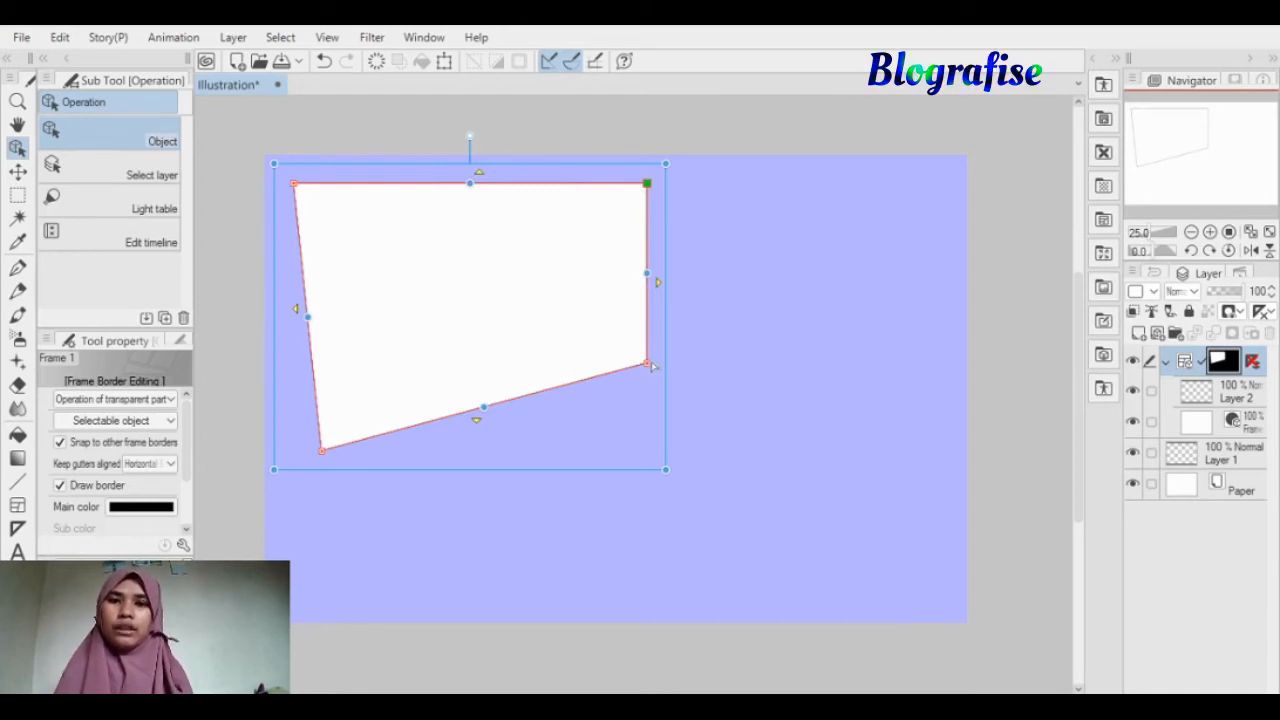
drag(647, 364, 640, 452)
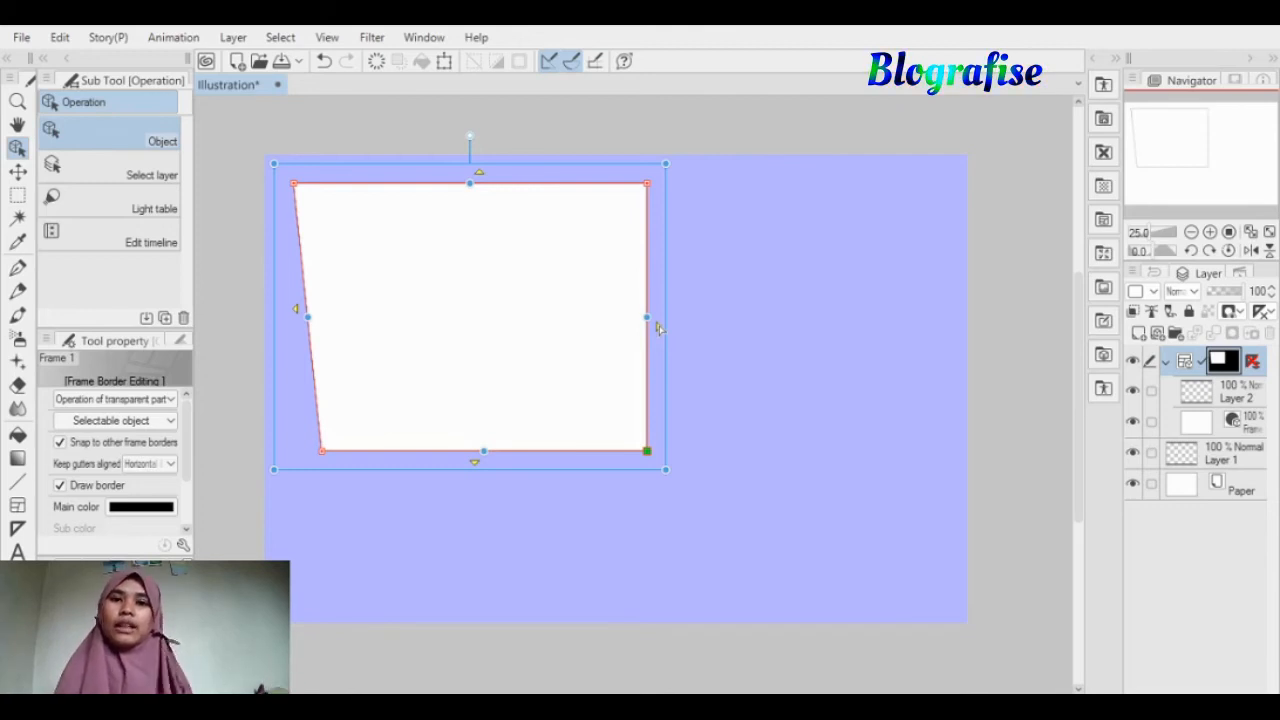
drag(658, 328, 988, 328)
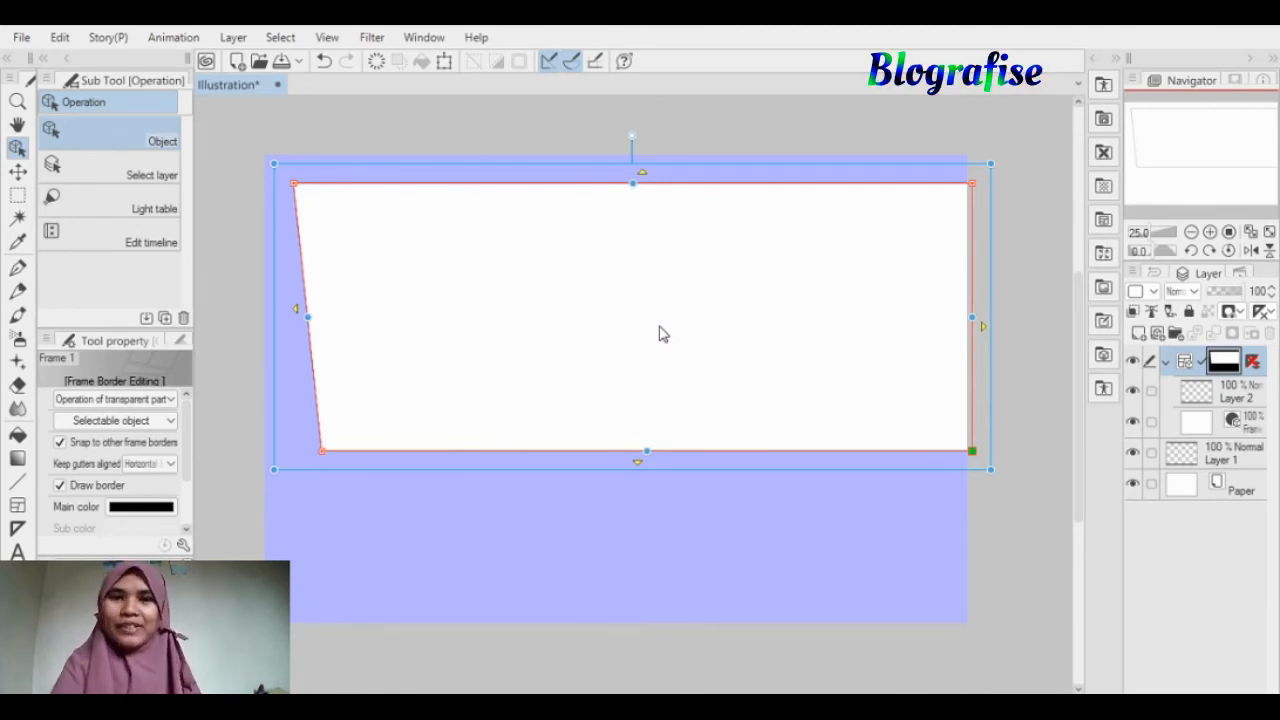
key(ctrl+z)
key(ctrl+z)
key(ctrl+z)
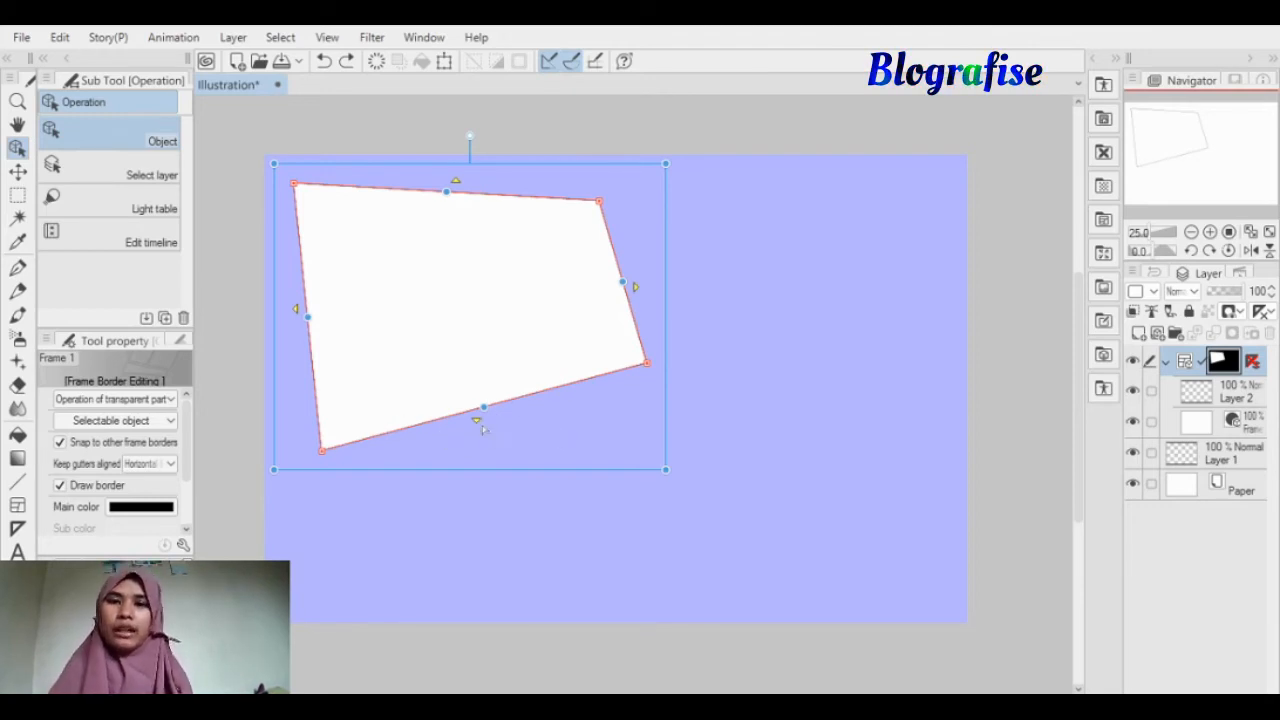
Try extending the frame's bottom side to the canvas's lower edge, and undo the extension.
drag(477, 424, 523, 638)
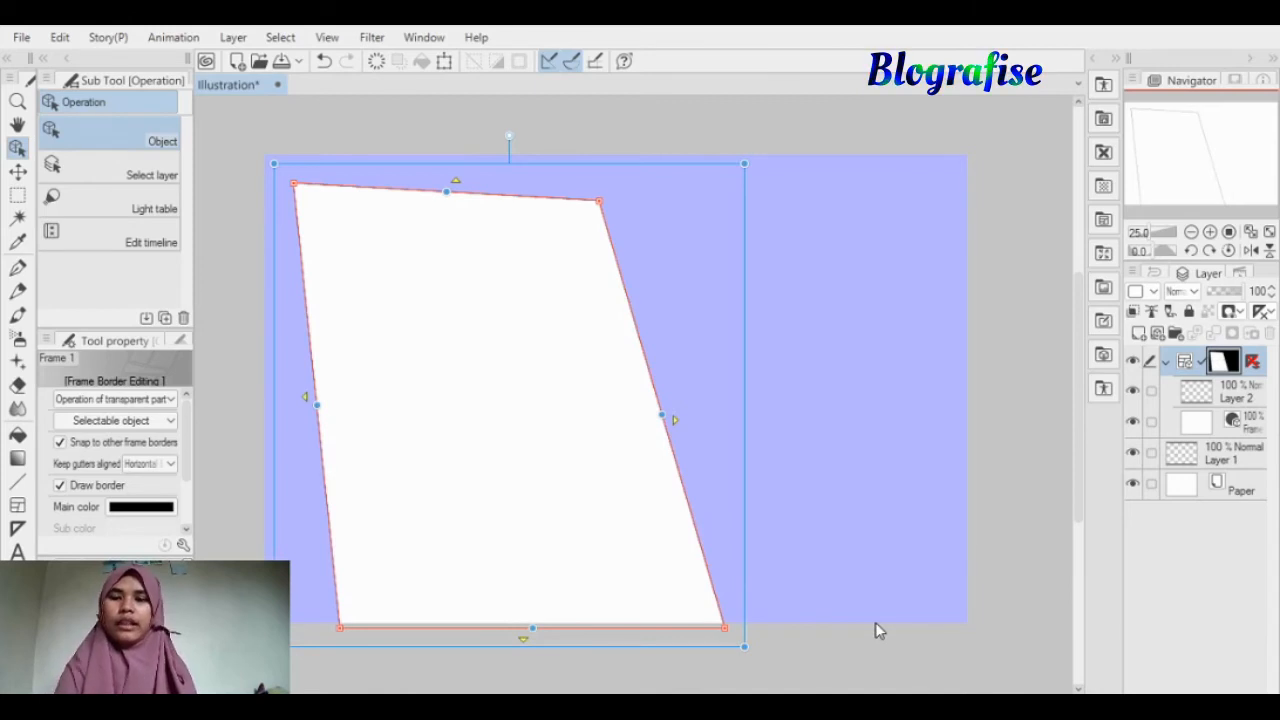
key(ctrl+z)
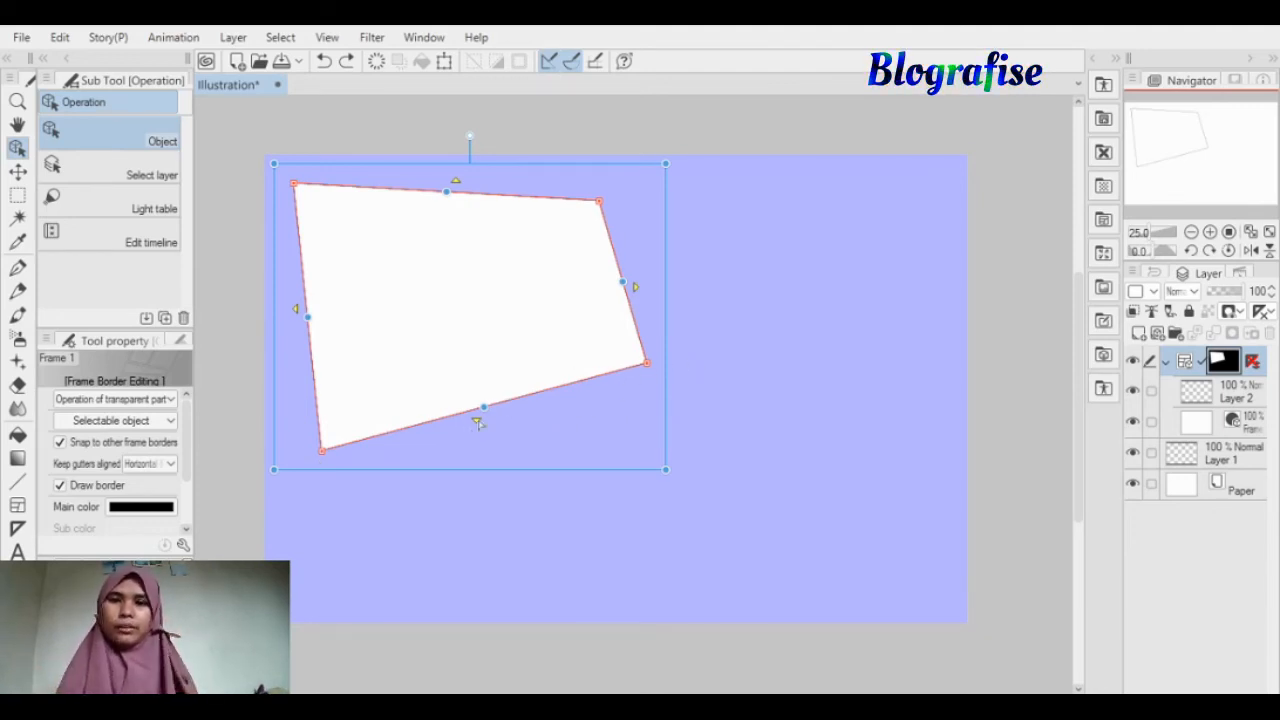
Try extending the frame's bottom side and its left side to the canvas edges, undoing each extension.
drag(478, 423, 480, 628)
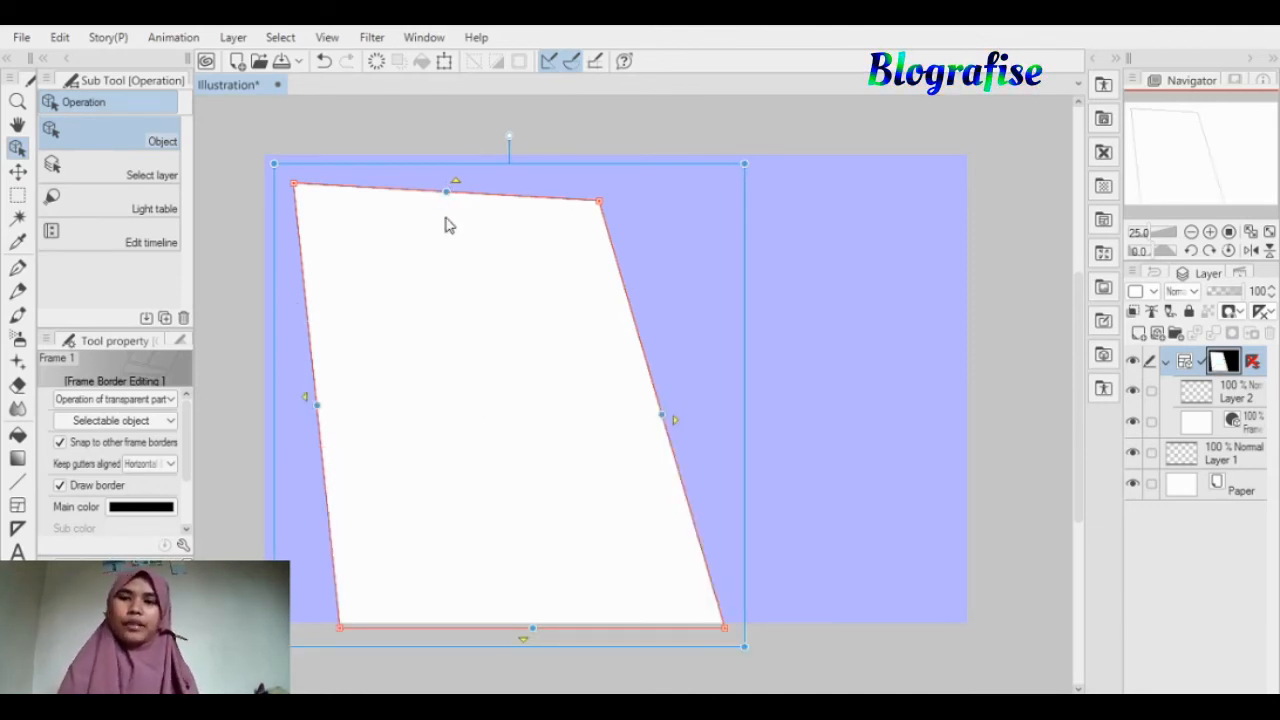
key(ctrl+z)
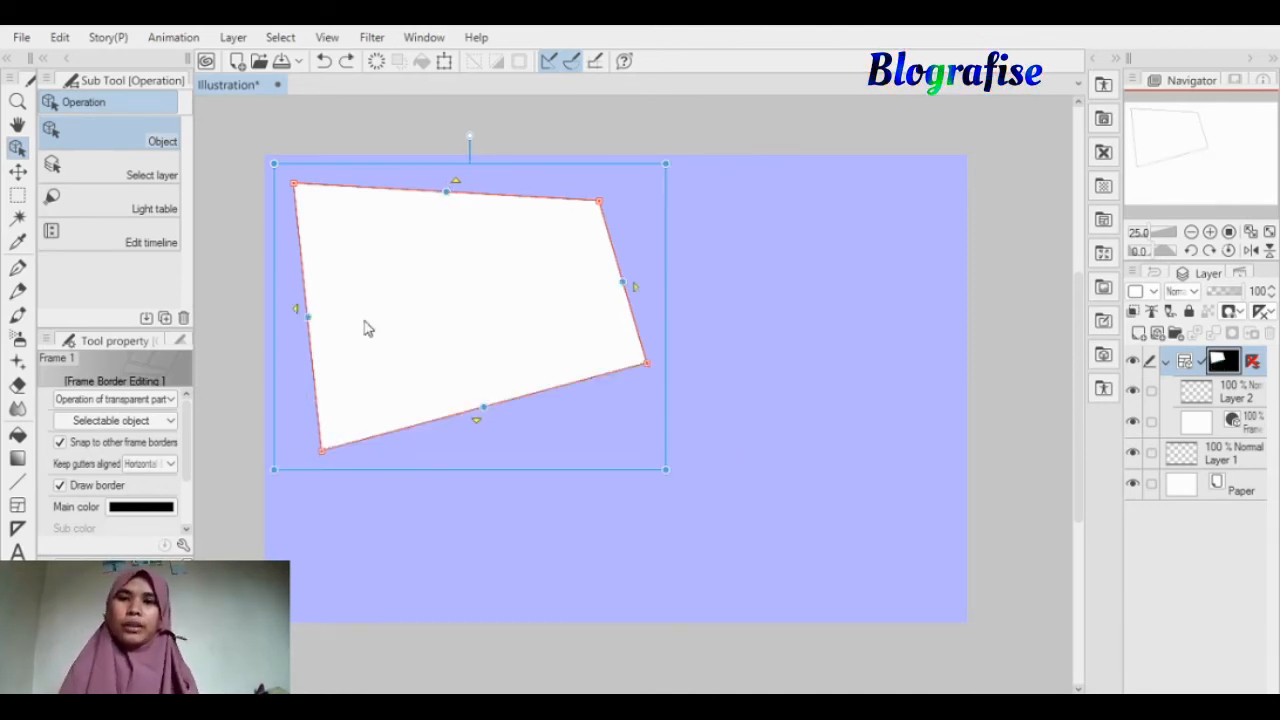
click(296, 310)
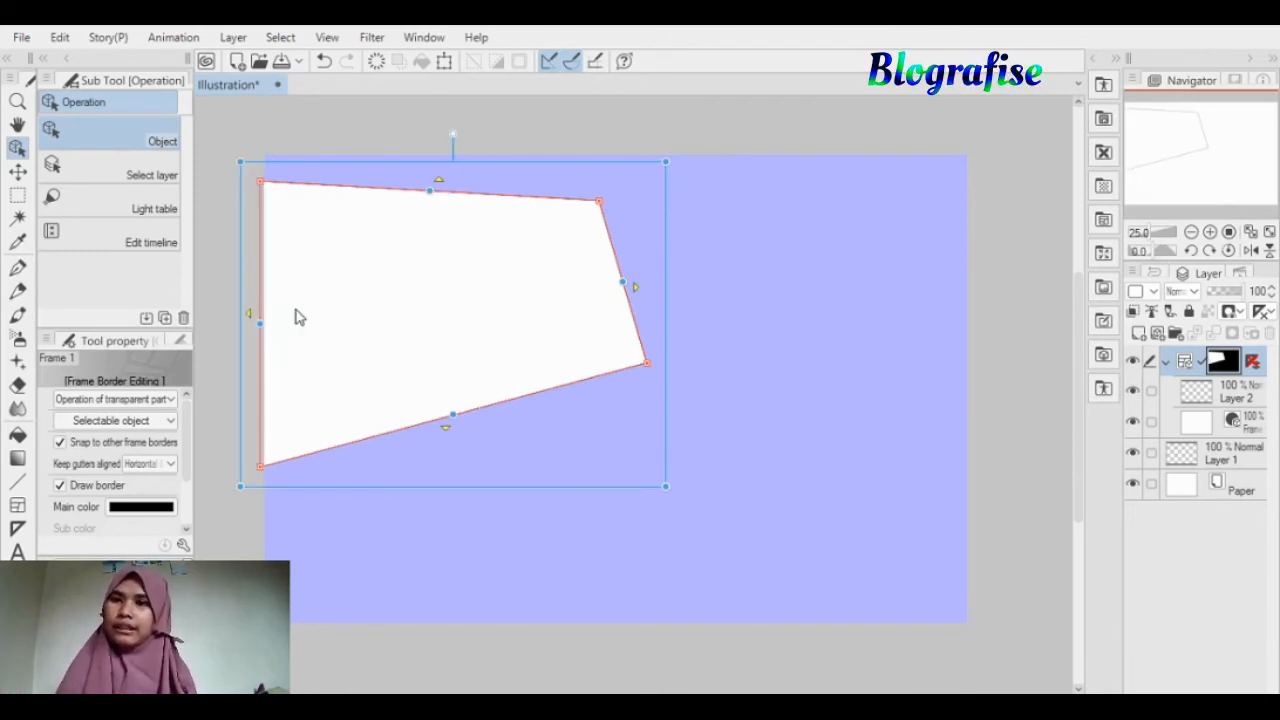
key(ctrl+z)
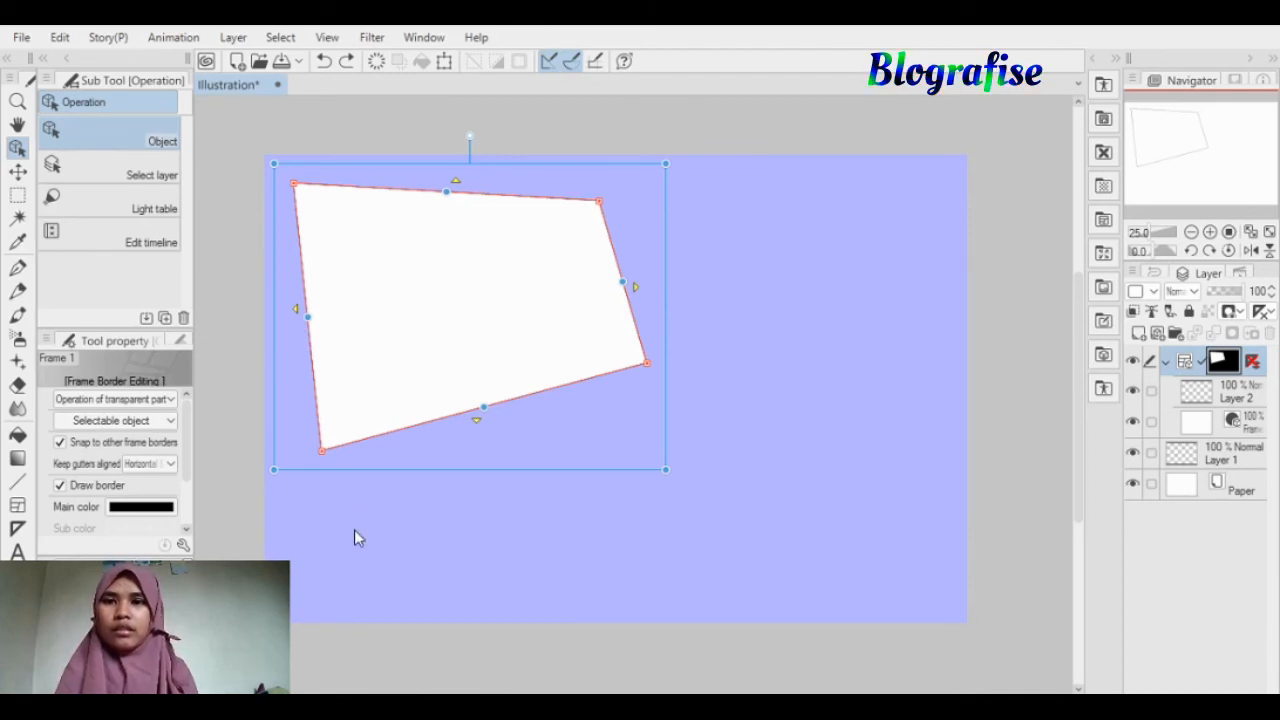
Try thickening the frame border to a brush size of 20, and undo the change.
click(18, 171)
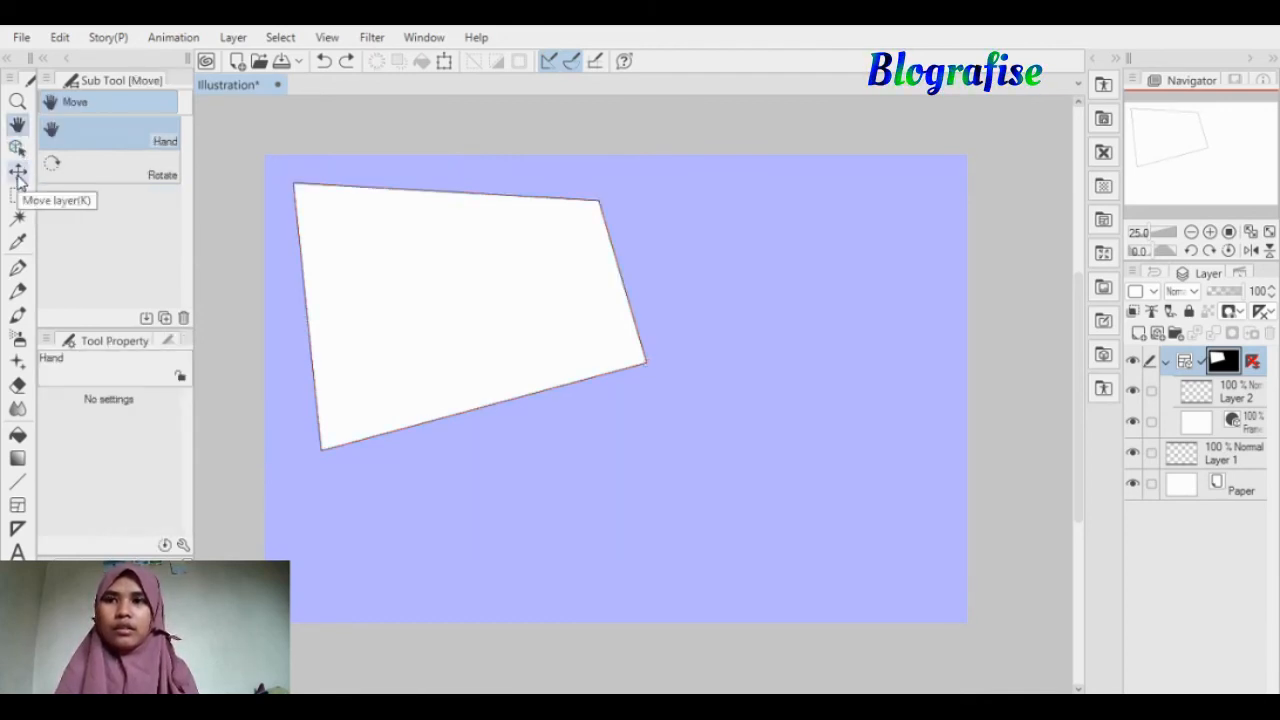
click(18, 172)
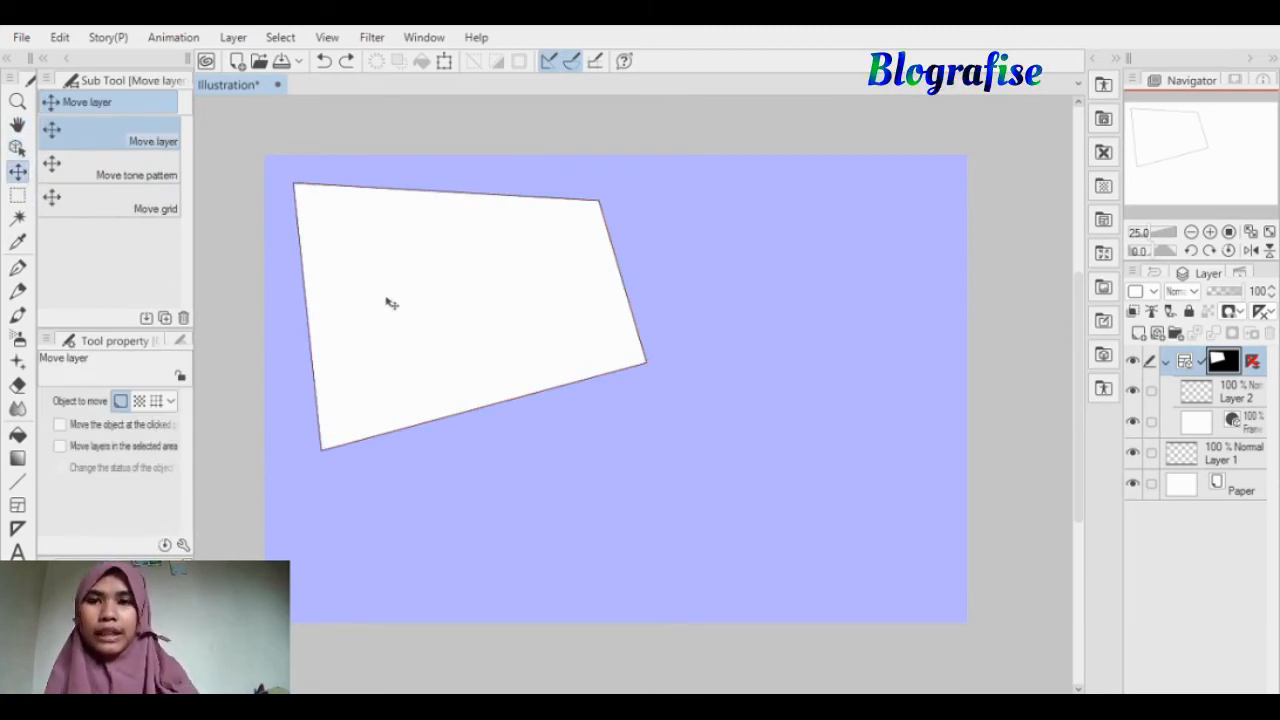
scroll(391, 303, up, 1)
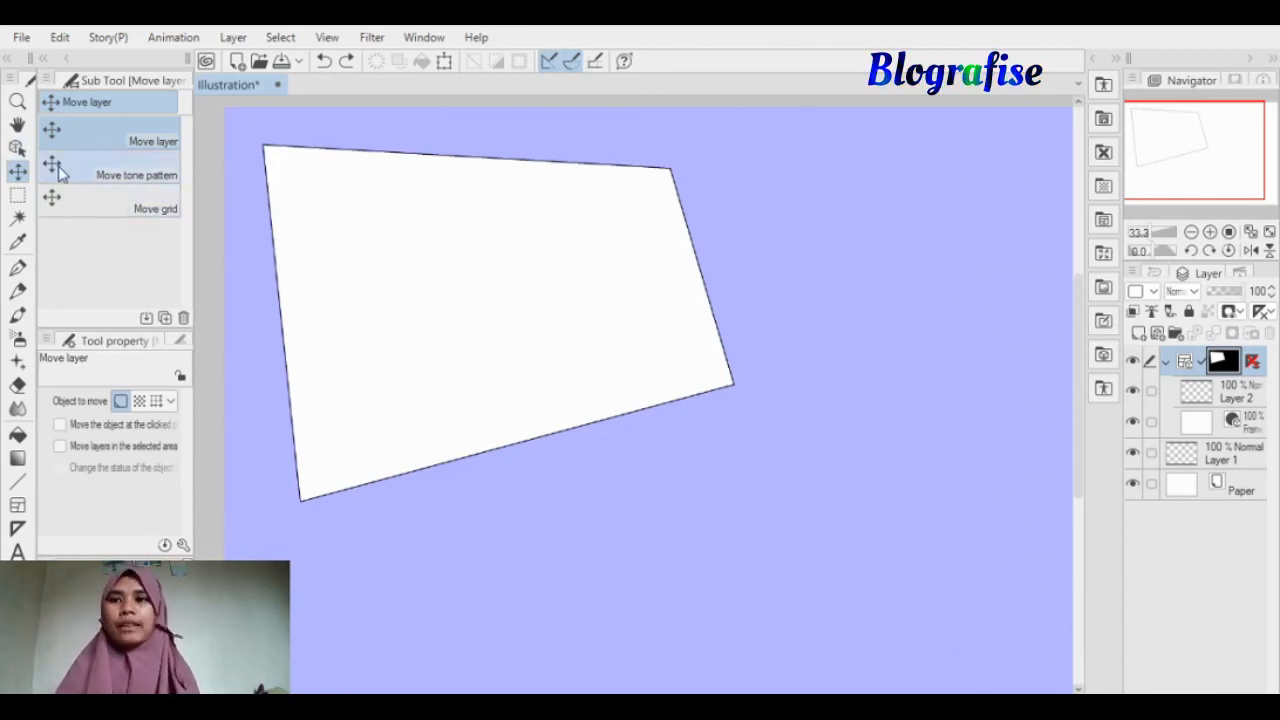
click(18, 150)
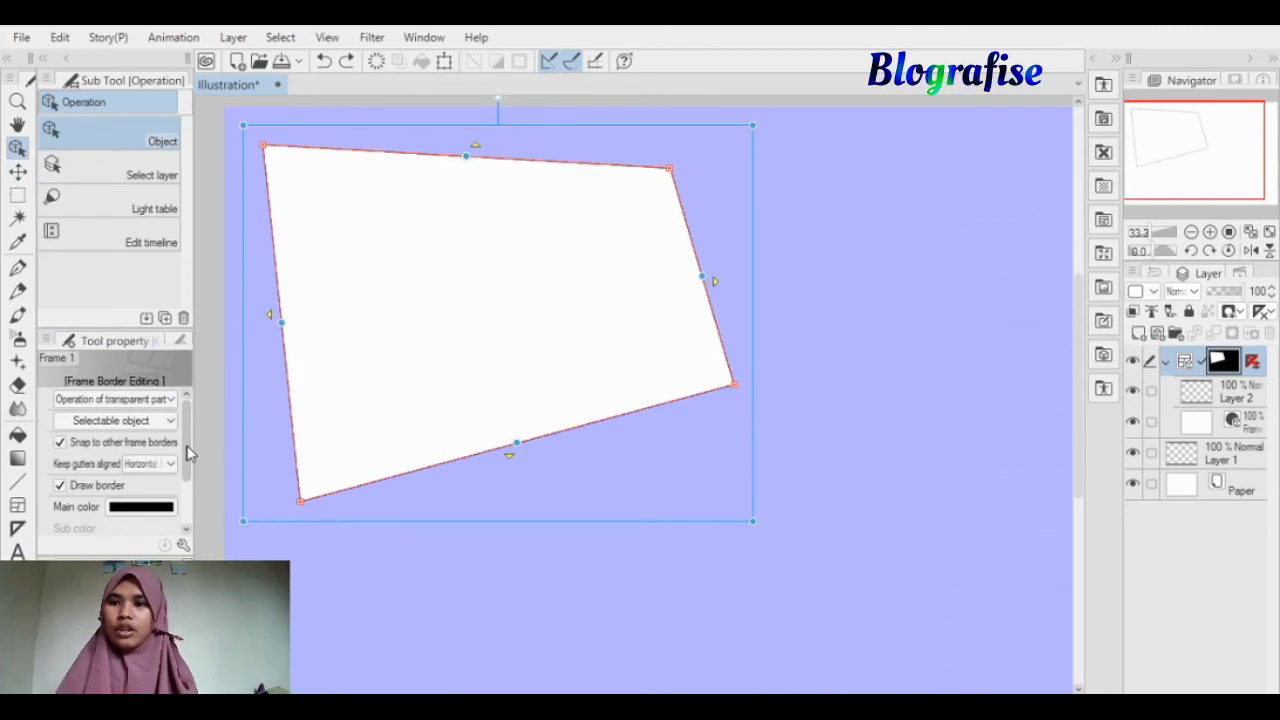
drag(187, 455, 188, 543)
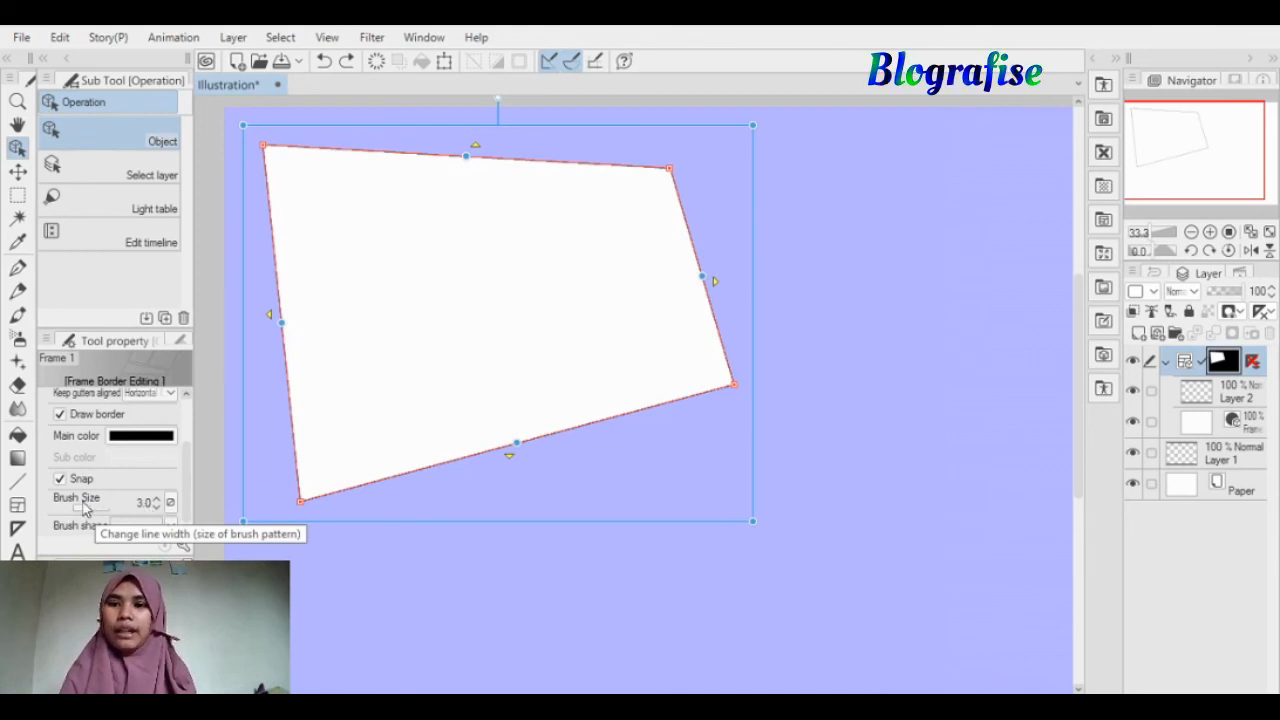
drag(86, 510, 95, 515)
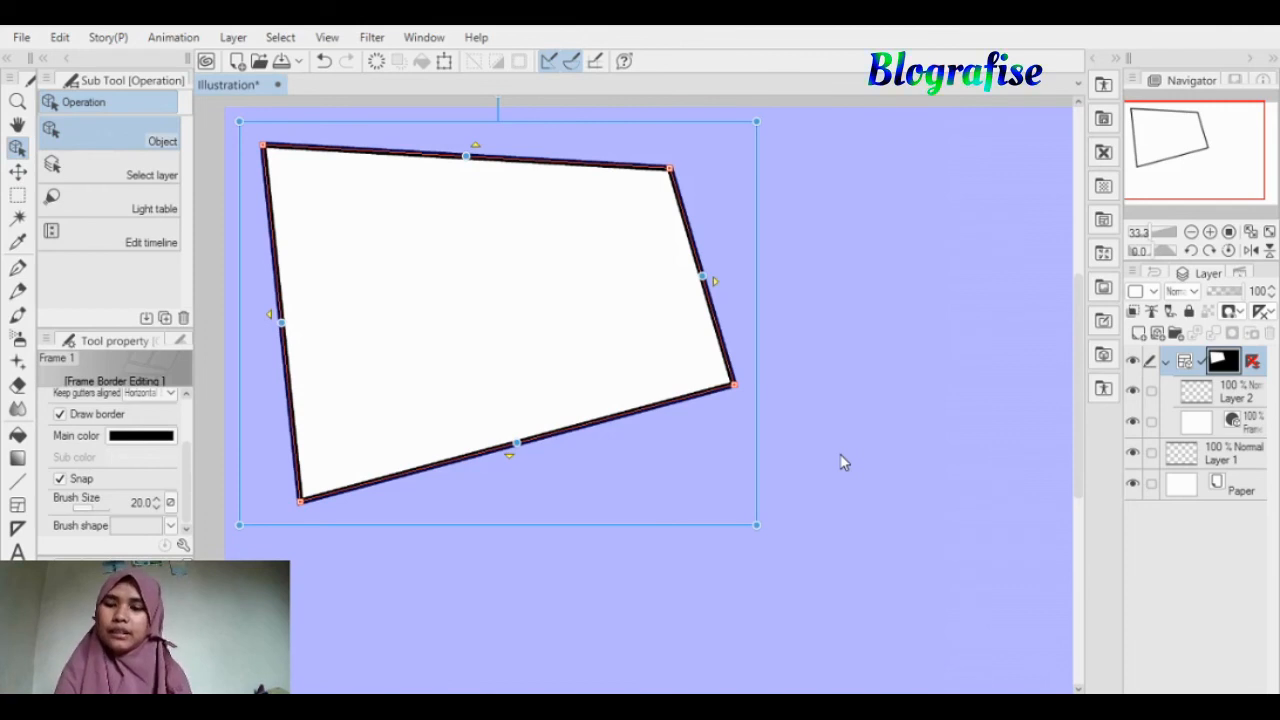
key(ctrl+z)
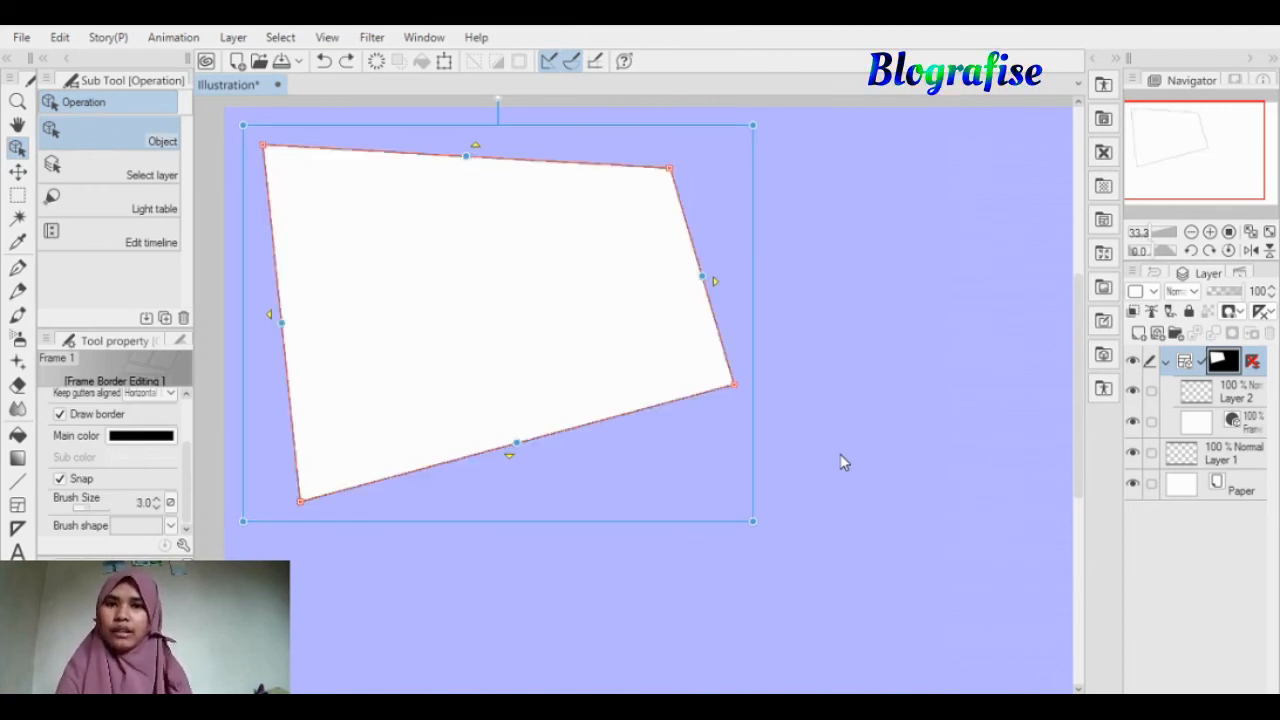
With the Move layer tool active, redo the border thickening to compare the line widths without editing handles, and undo it again.
click(17, 171)
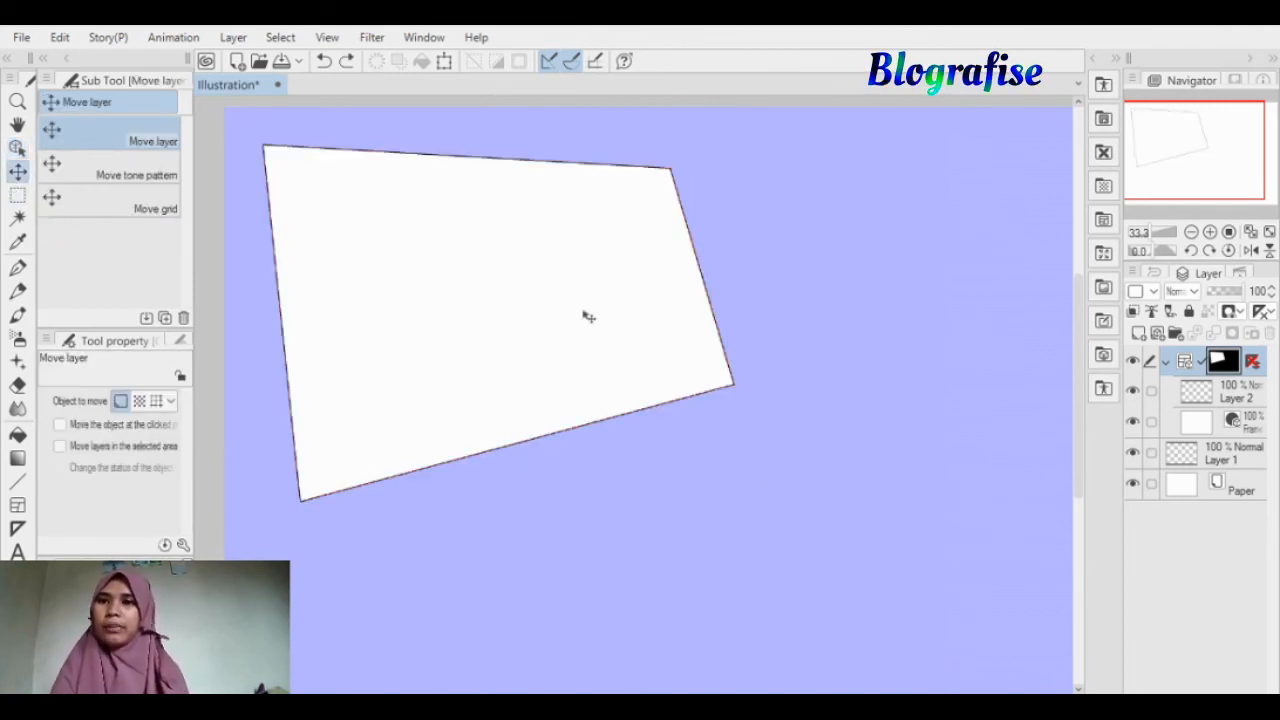
key(ctrl+y)
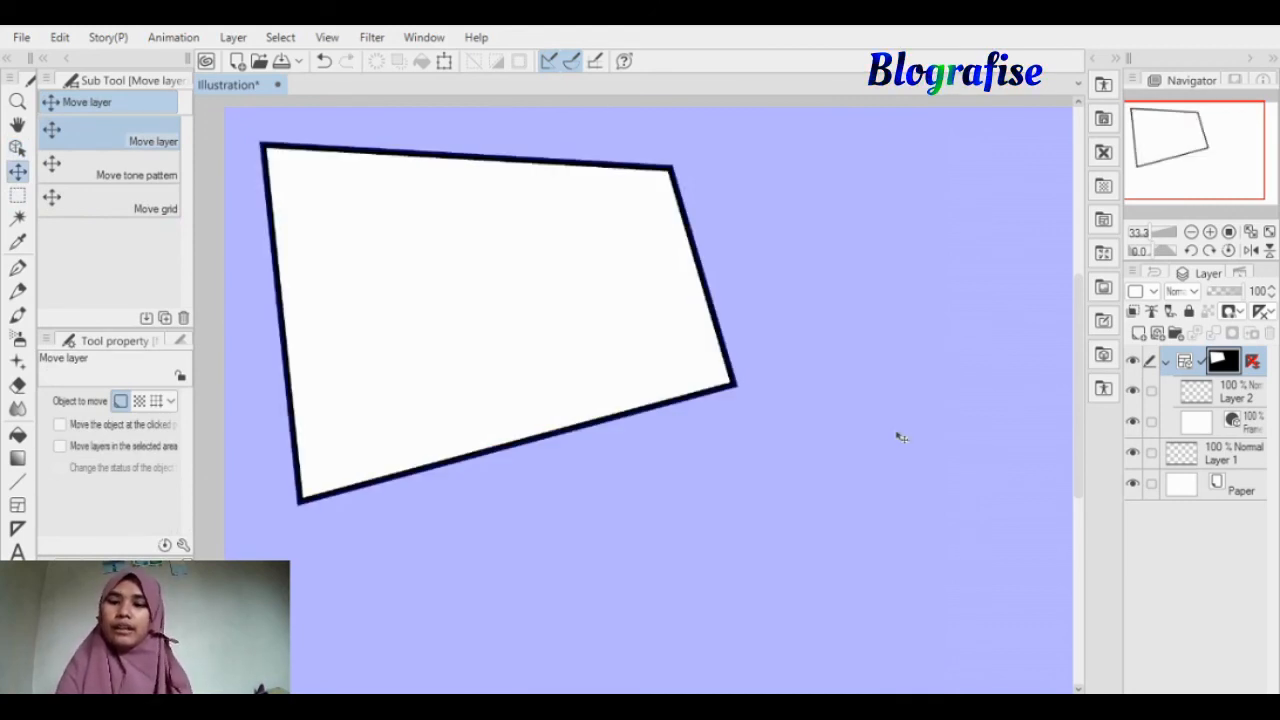
key(ctrl+z)
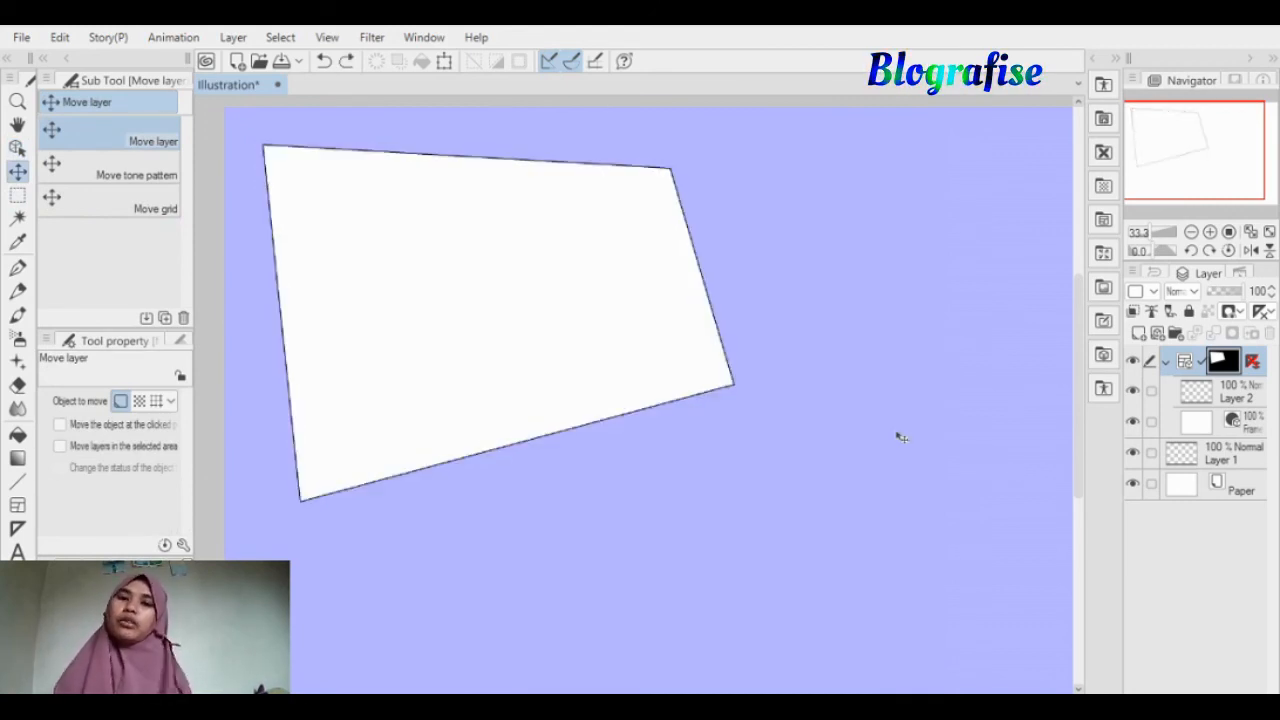